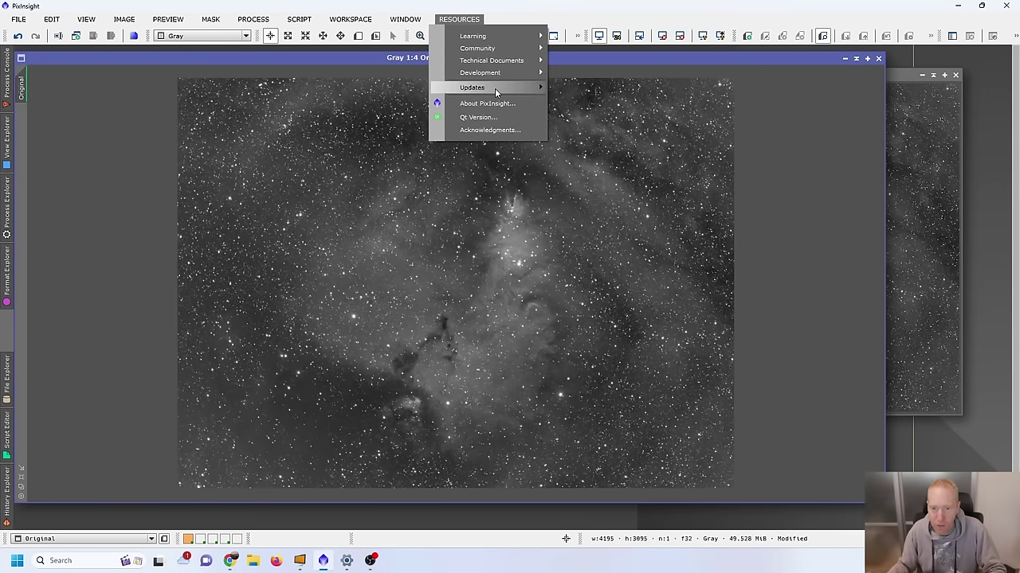
- Review the update repository list, including the BlurXTerminator entry, and close it unchanged
{"action": "mouse_move", "coordinate": [498, 88]}
{"action": "left_click", "coordinate": [555, 90]}
{"action": "scroll", "coordinate": [558, 263], "scroll_direction": "down", "scroll_amount": 3}
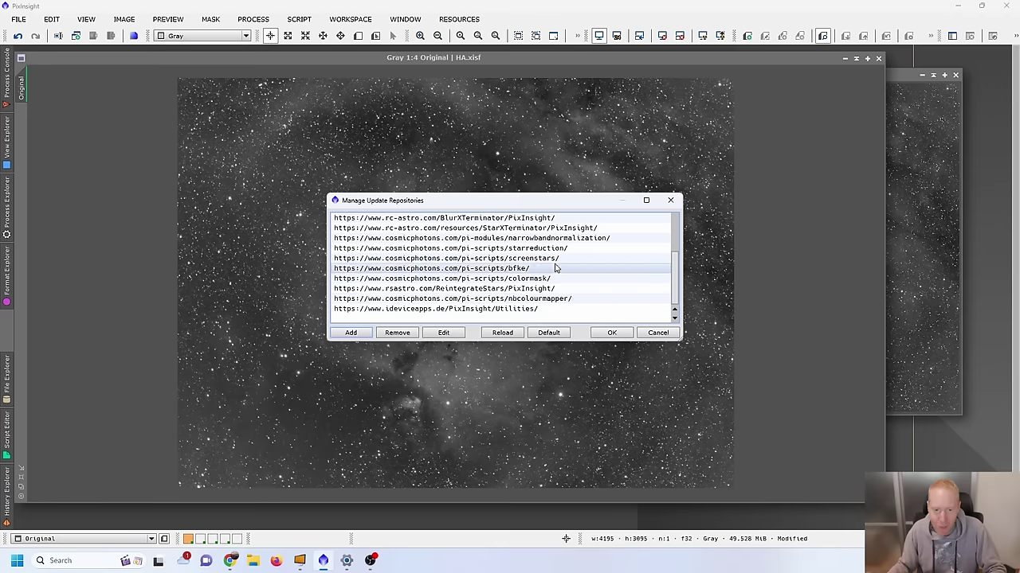
{"action": "scroll", "coordinate": [458, 307], "scroll_direction": "up", "scroll_amount": 3}
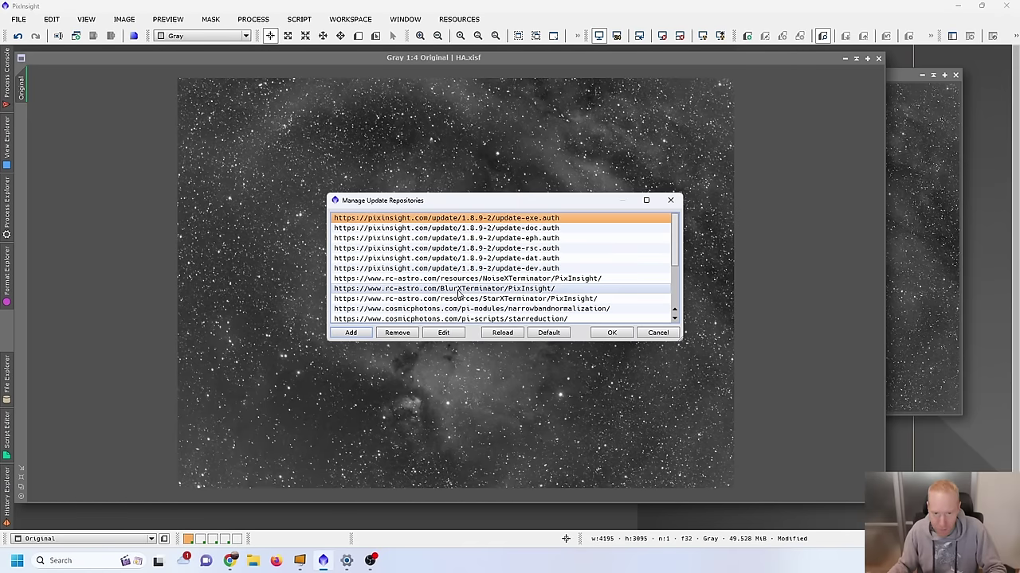
{"action": "left_click", "coordinate": [447, 290]}
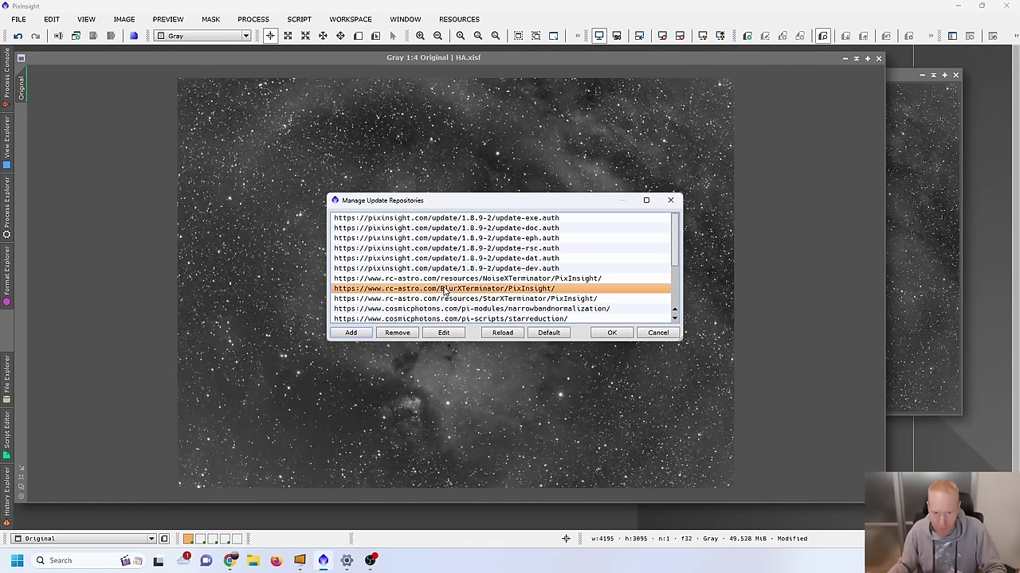
{"action": "left_click", "coordinate": [658, 333]}
- Run Check for Updates from the Resources > Updates menu
{"action": "left_click", "coordinate": [459, 19]}
{"action": "mouse_move", "coordinate": [466, 87]}
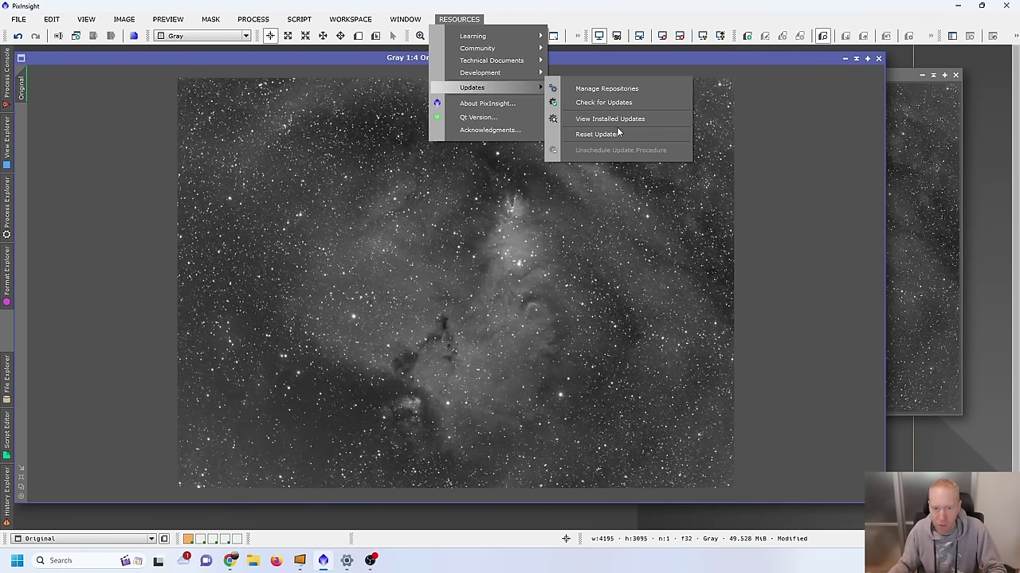
{"action": "left_click", "coordinate": [604, 102]}
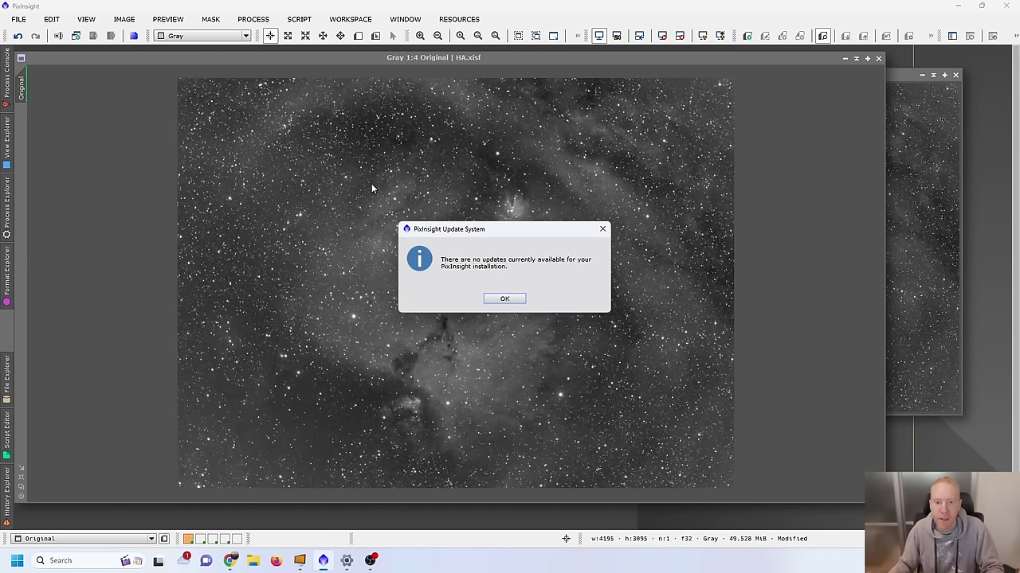
- Open BlurXTerminator from Process Explorer and load the BlurXTerminator.2.pb AI model
{"action": "left_click", "coordinate": [510, 299]}
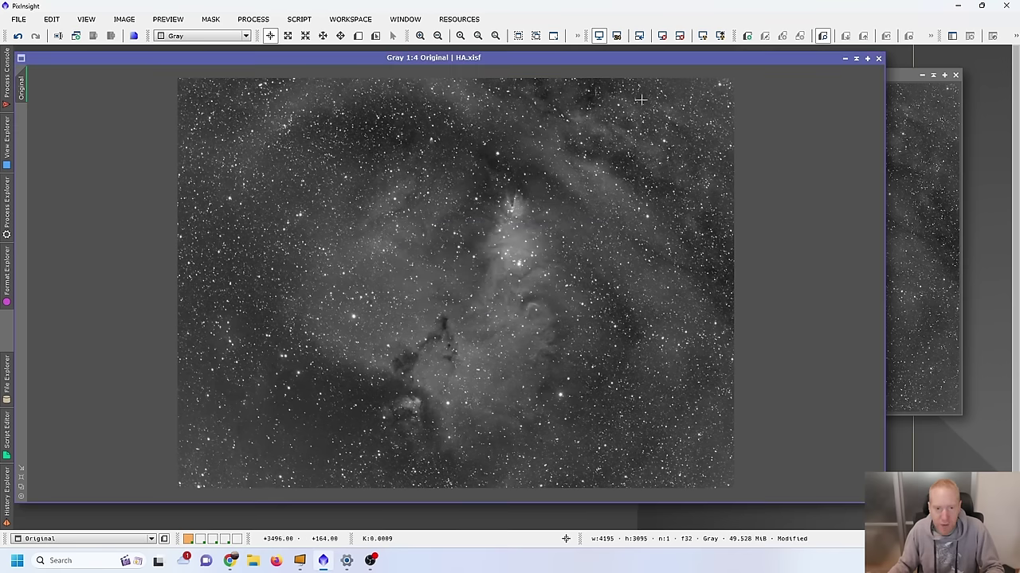
{"action": "left_click", "coordinate": [464, 20]}
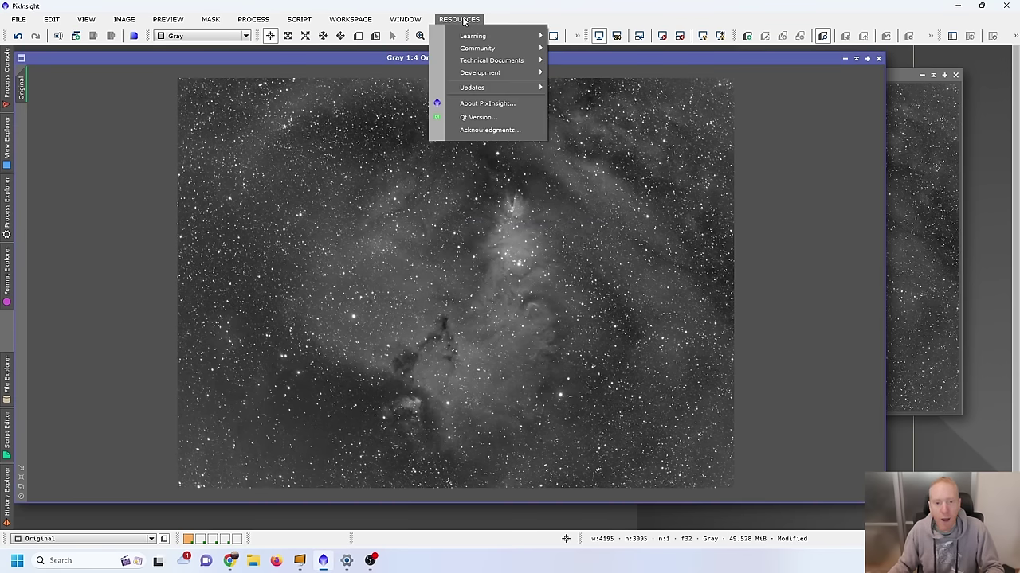
{"action": "left_click", "coordinate": [463, 20]}
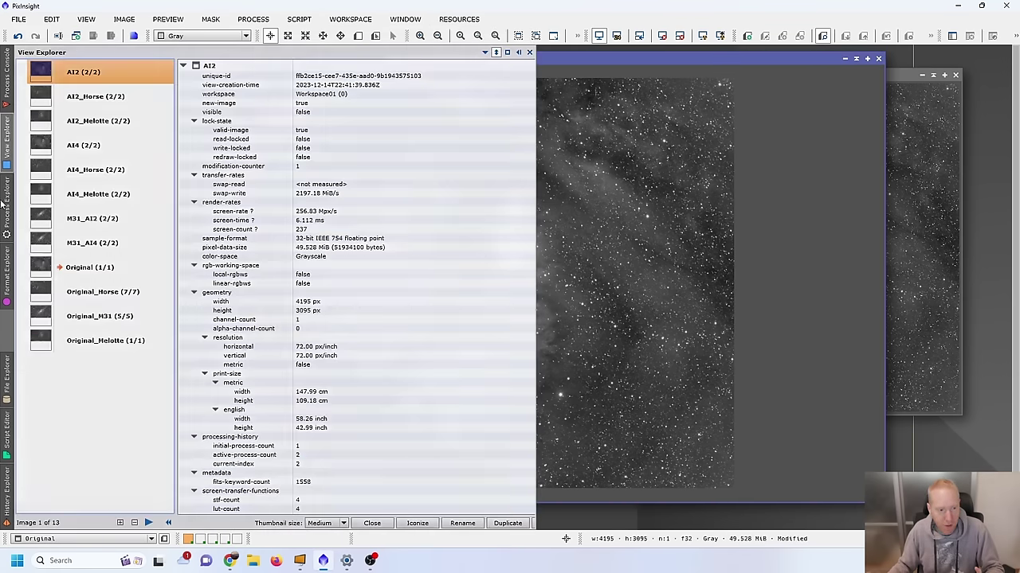
{"action": "mouse_move", "coordinate": [4, 203]}
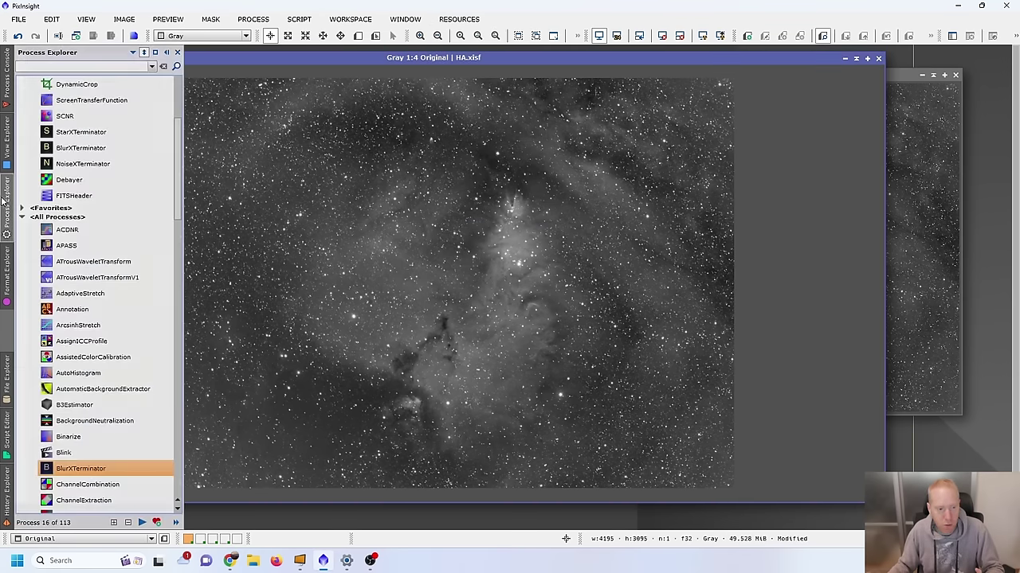
{"action": "double_click", "coordinate": [79, 469]}
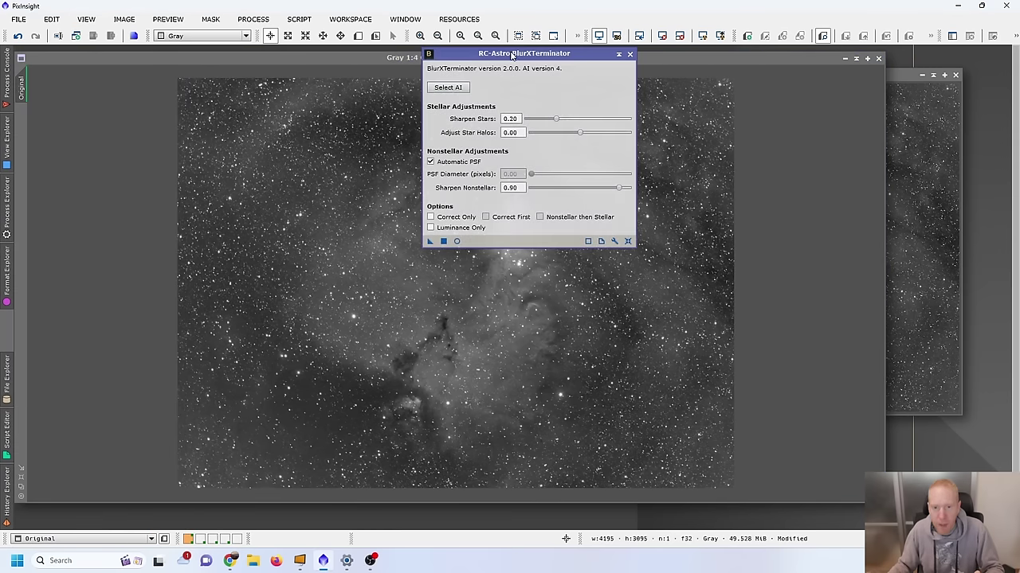
{"action": "left_click_drag", "start_coordinate": [508, 54], "coordinate": [518, 124]}
{"action": "left_click", "coordinate": [459, 152]}
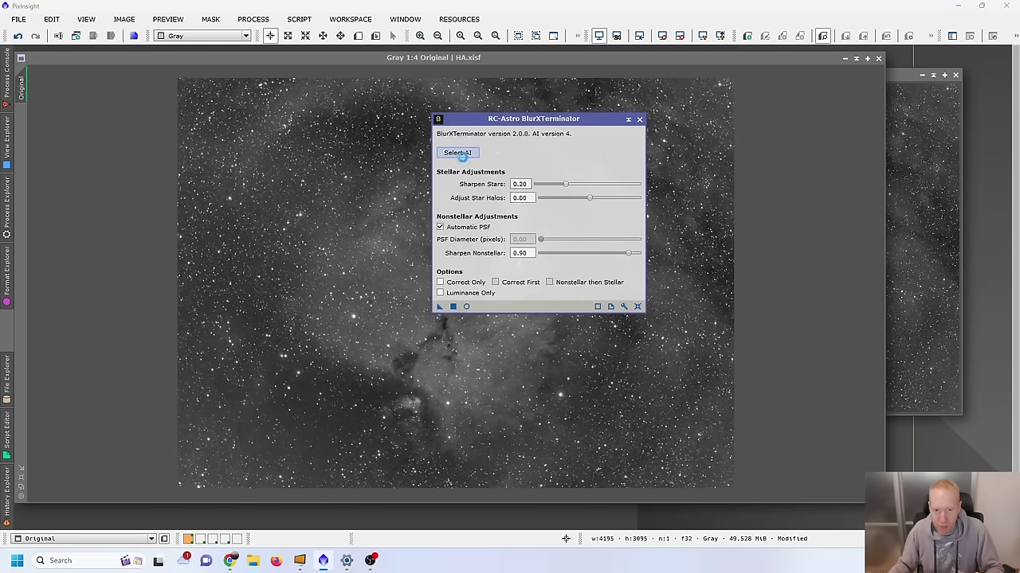
{"action": "double_click", "coordinate": [661, 215]}
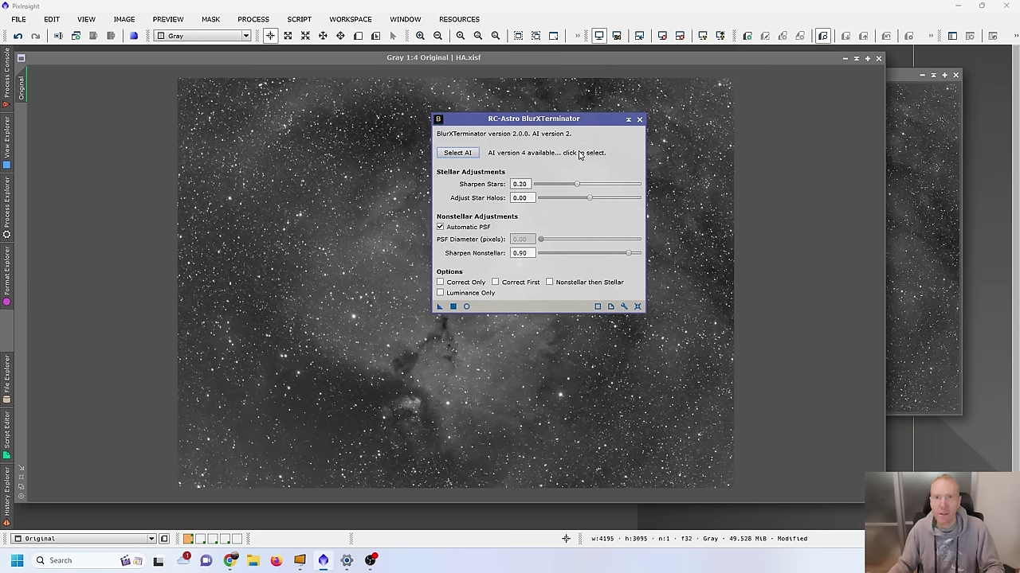
- Switch BlurXTerminator back to the AI version 4 model, BlurXTerminator.4.pb
{"action": "left_click", "coordinate": [458, 154]}
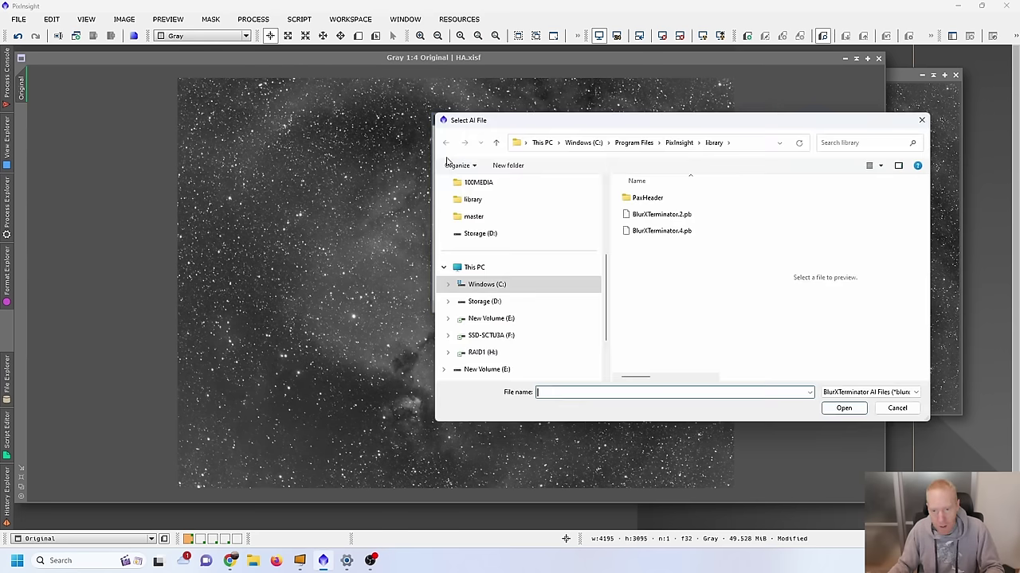
{"action": "left_click", "coordinate": [660, 219]}
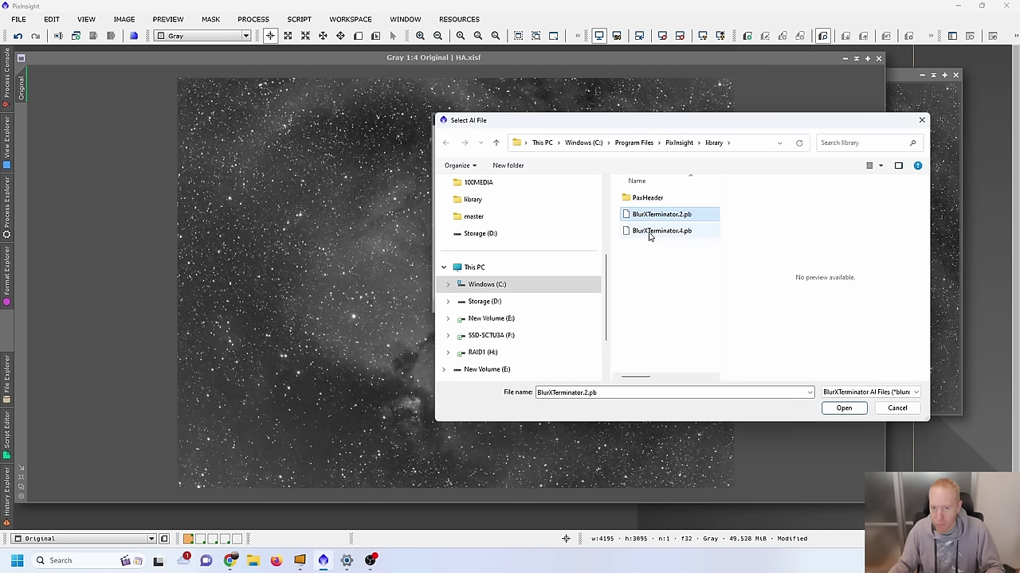
{"action": "left_click", "coordinate": [651, 232]}
{"action": "left_click", "coordinate": [834, 408]}
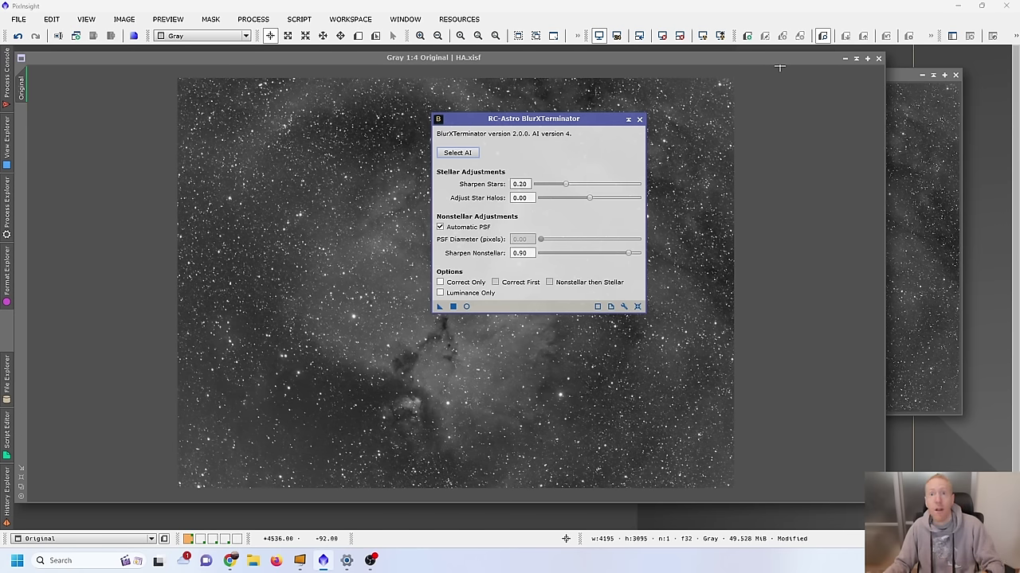
- Close BlurXTerminator, zoom and pan around the original HA image, then minimize it
{"action": "left_click", "coordinate": [556, 56]}
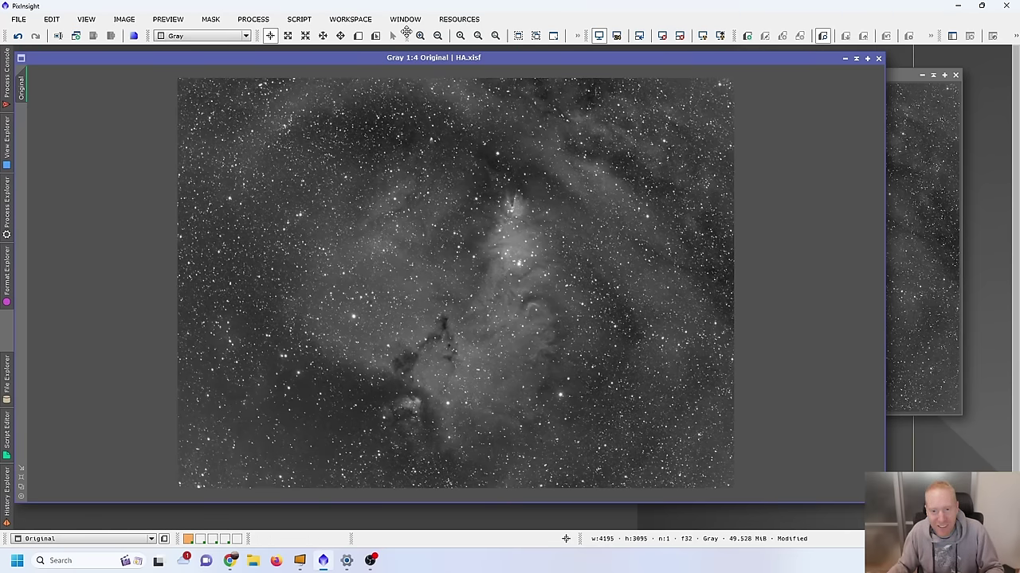
{"action": "scroll", "coordinate": [548, 201], "scroll_direction": "up", "scroll_amount": 3}
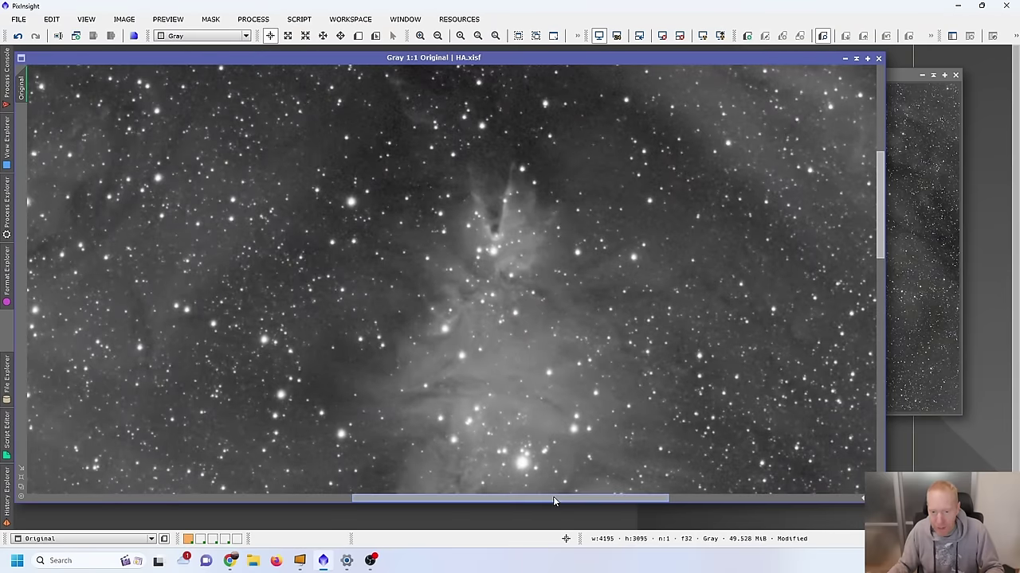
{"action": "left_click_drag", "start_coordinate": [555, 498], "coordinate": [745, 499]}
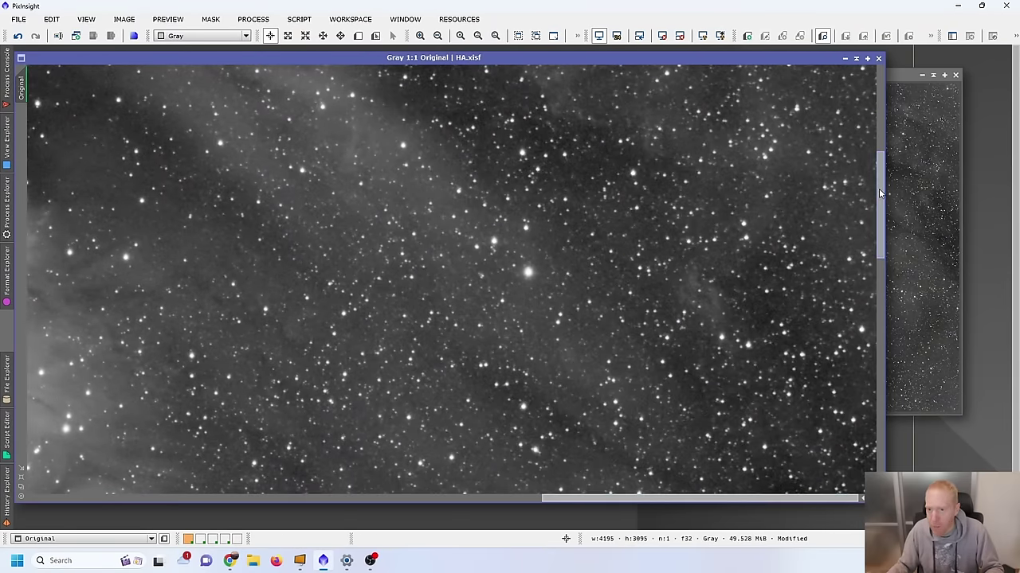
{"action": "left_click_drag", "start_coordinate": [879, 195], "coordinate": [865, 97]}
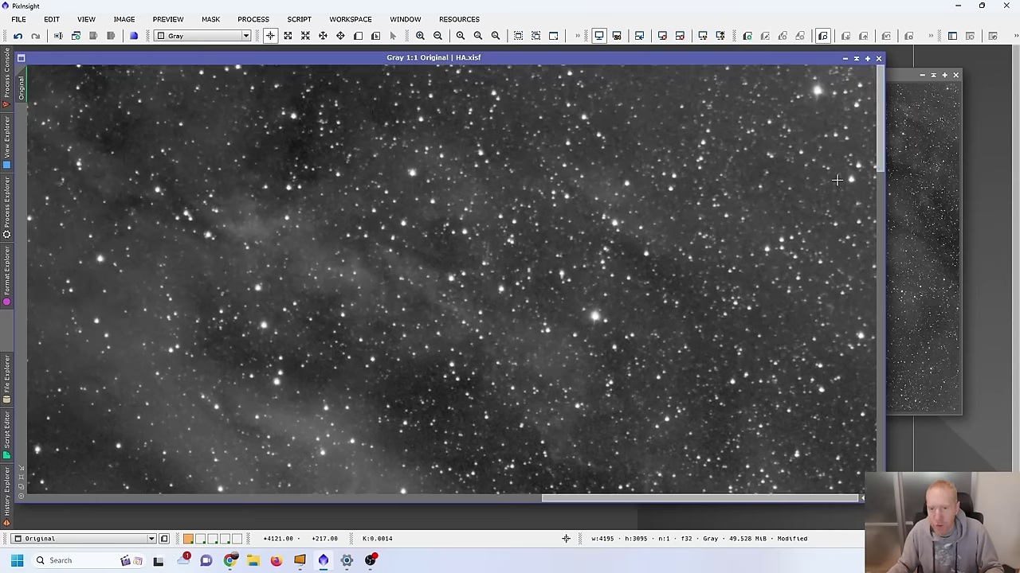
{"action": "scroll", "coordinate": [777, 175], "scroll_direction": "up", "scroll_amount": 1}
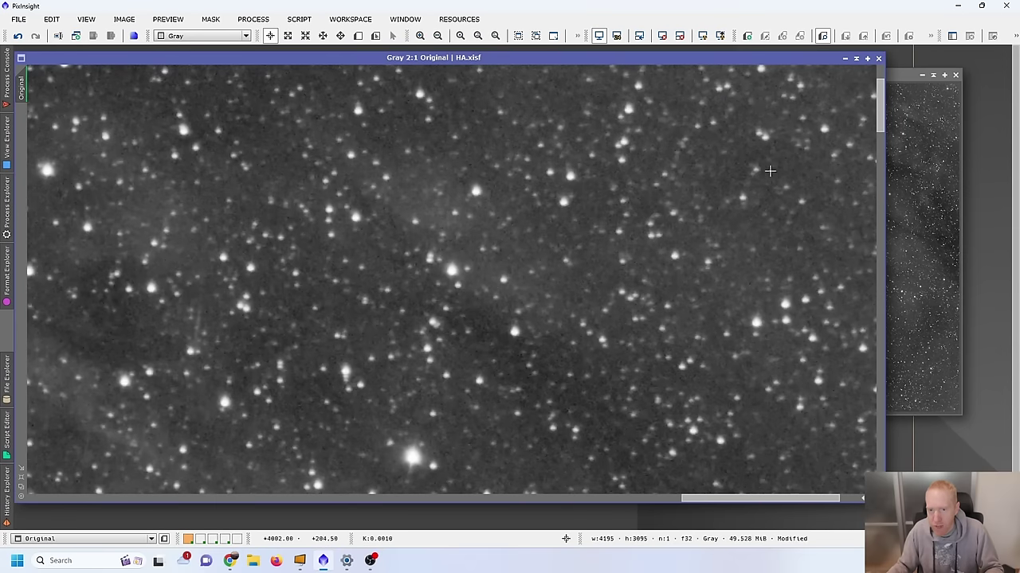
{"action": "scroll", "coordinate": [640, 128], "scroll_direction": "down", "scroll_amount": 6}
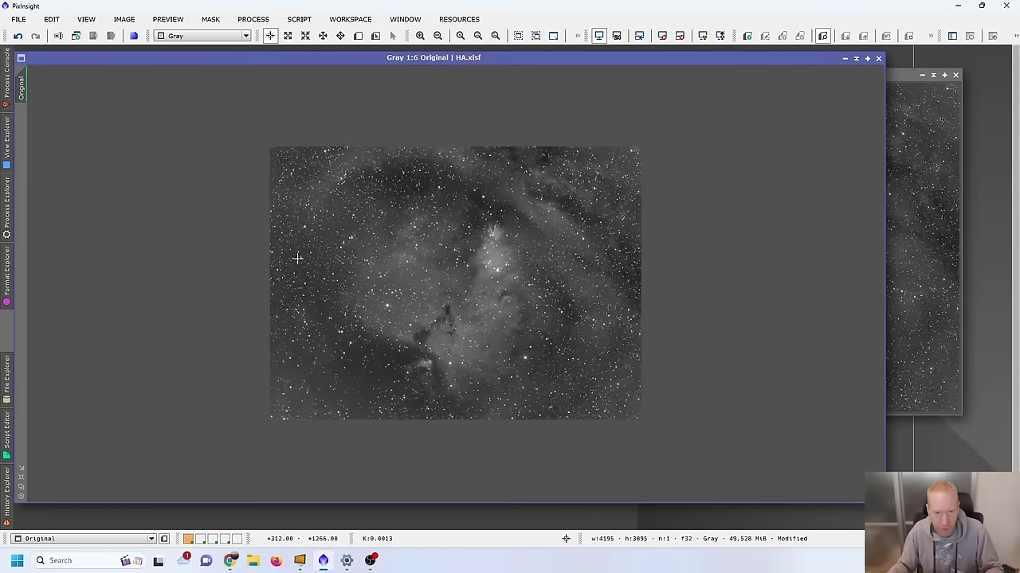
{"action": "scroll", "coordinate": [296, 257], "scroll_direction": "up", "scroll_amount": 2}
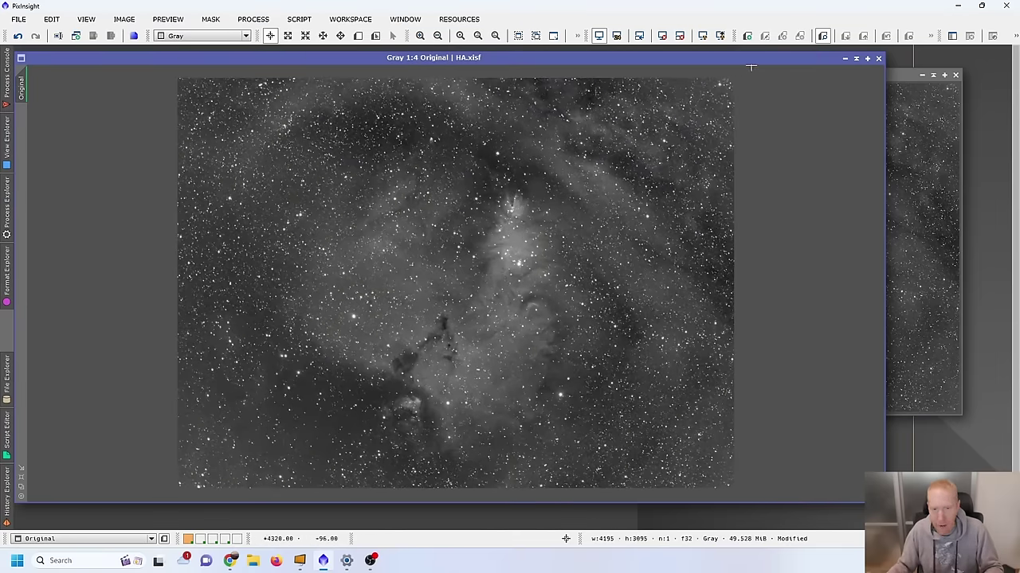
{"action": "left_click", "coordinate": [855, 58]}
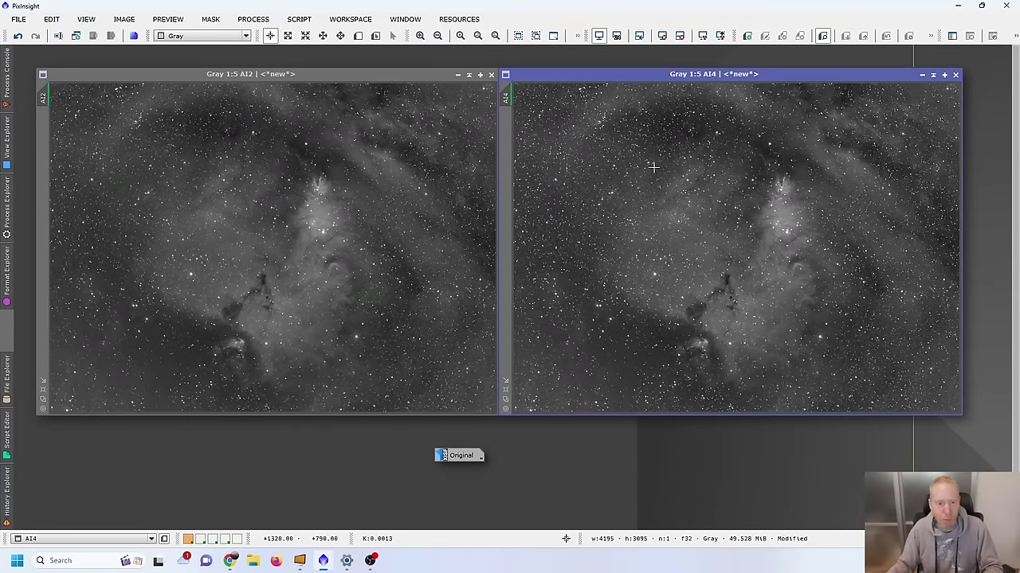
- Zoom AI2 to 2:1 on the Cone Nebula and sync AI4 to the same view
{"action": "scroll", "coordinate": [314, 175], "scroll_direction": "up", "scroll_amount": 4}
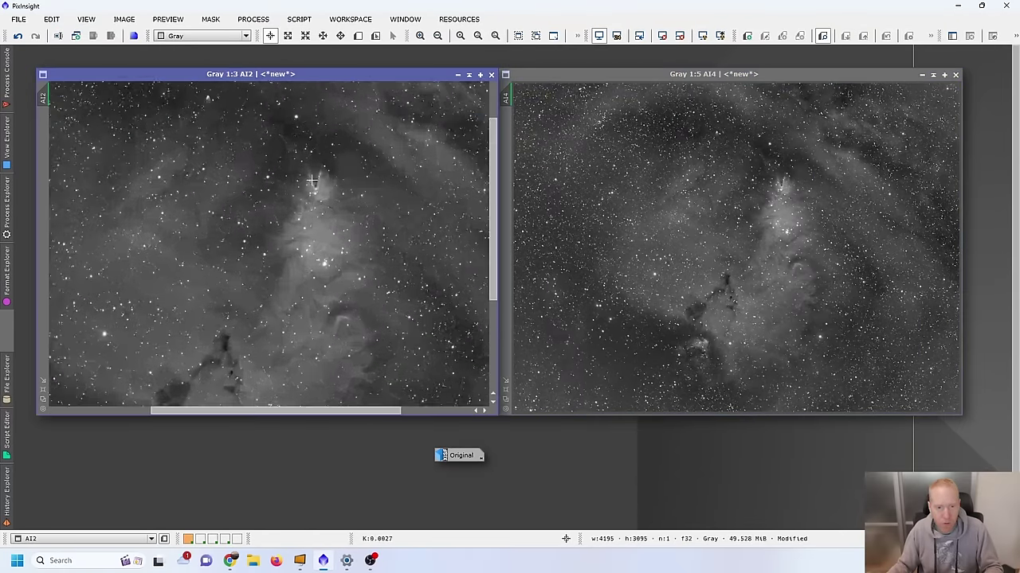
{"action": "scroll", "coordinate": [370, 172], "scroll_direction": "up", "scroll_amount": 1}
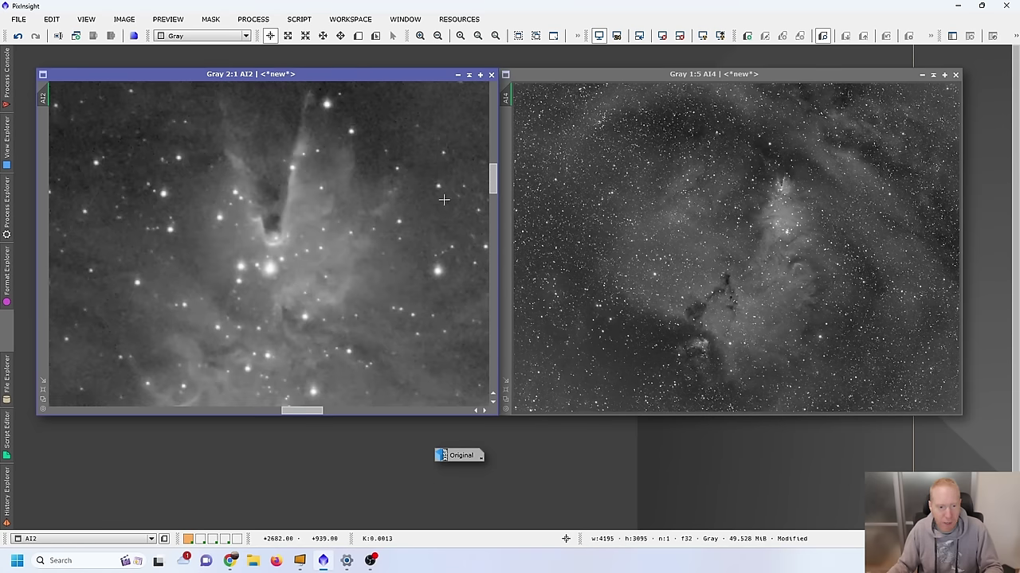
{"action": "left_click_drag", "start_coordinate": [44, 97], "coordinate": [516, 102]}
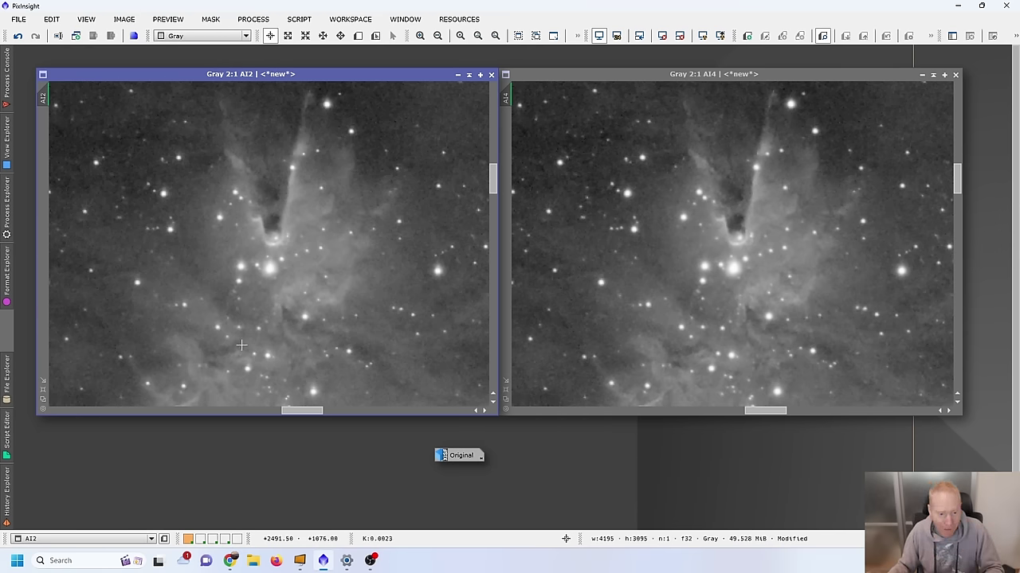
{"action": "scroll", "coordinate": [239, 346], "scroll_direction": "down", "scroll_amount": 5}
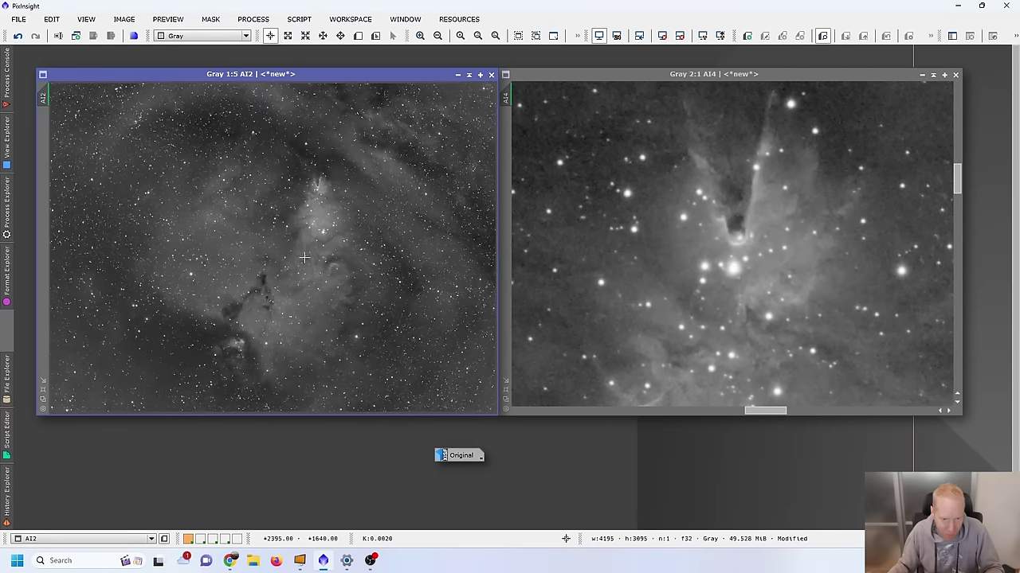
- Zoom AI2 to 2:1 and drop its view tab onto AI4 to match zoom and region
{"action": "scroll", "coordinate": [308, 256], "scroll_direction": "up", "scroll_amount": 3}
{"action": "scroll", "coordinate": [307, 256], "scroll_direction": "up", "scroll_amount": 1}
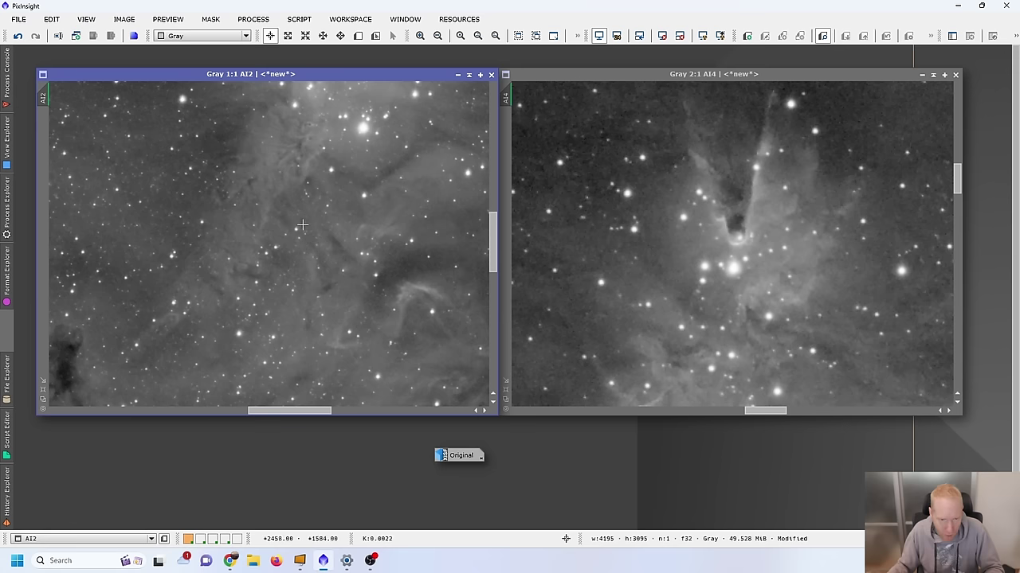
{"action": "scroll", "coordinate": [307, 109], "scroll_direction": "up", "scroll_amount": 1}
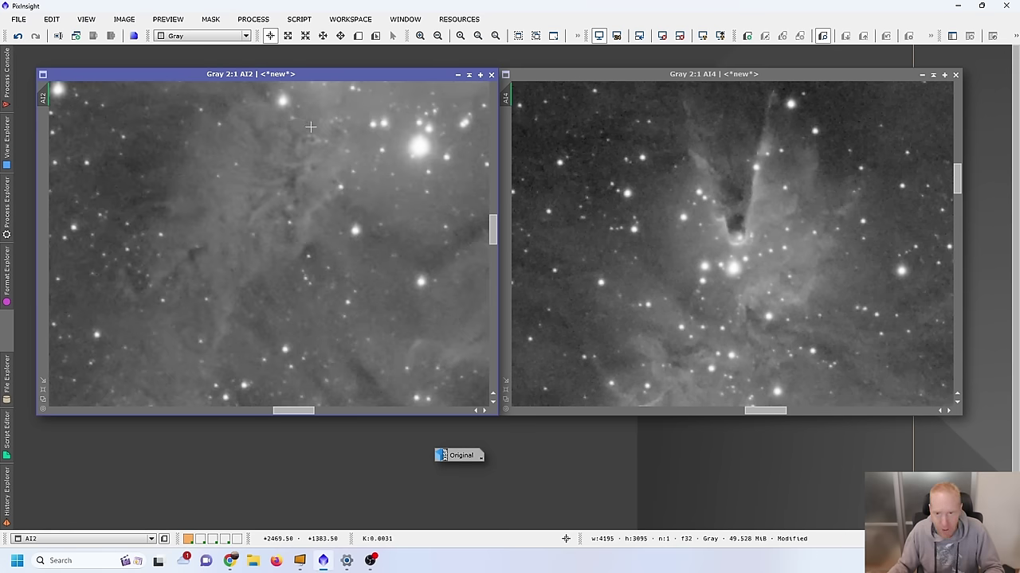
{"action": "mouse_move", "coordinate": [43, 99]}
{"action": "left_mouse_down"}
{"action": "mouse_move", "coordinate": [112, 115]}
{"action": "mouse_move", "coordinate": [509, 106]}
{"action": "left_mouse_up"}
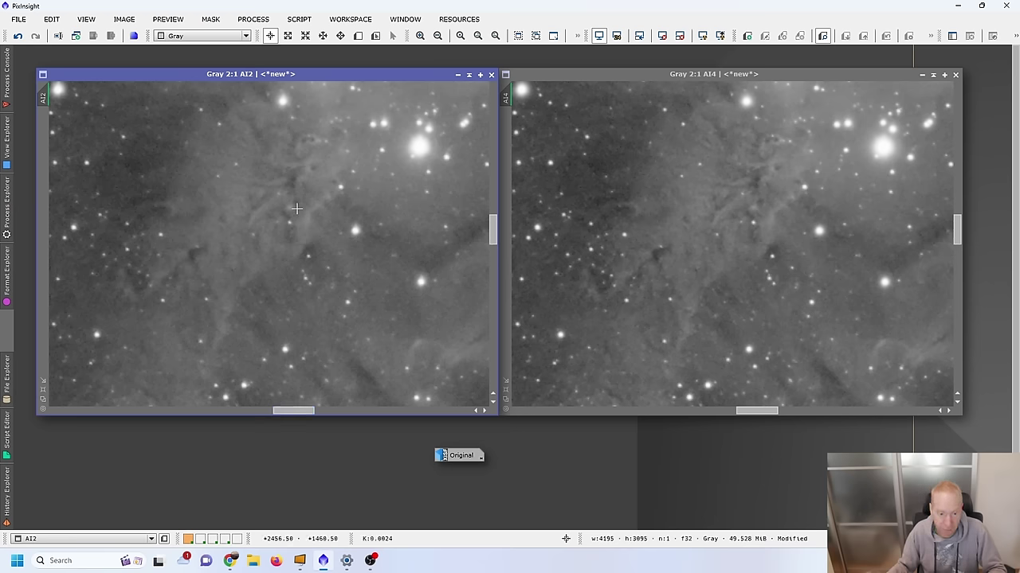
- Pan AI2 to the top-right star-field corner and sync AI4 to it
{"action": "left_click_drag", "start_coordinate": [299, 408], "coordinate": [469, 396]}
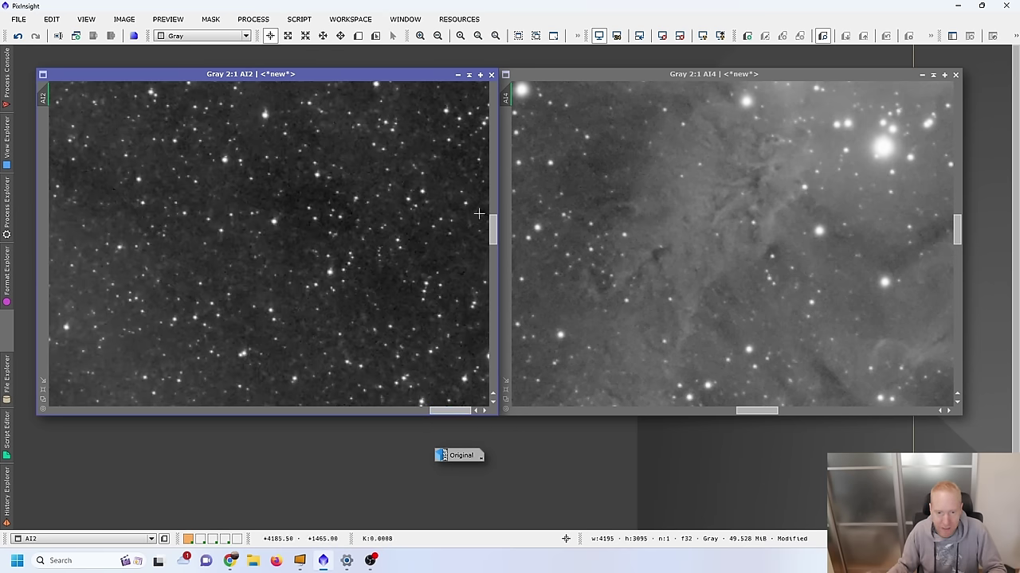
{"action": "left_click_drag", "start_coordinate": [493, 229], "coordinate": [504, 74]}
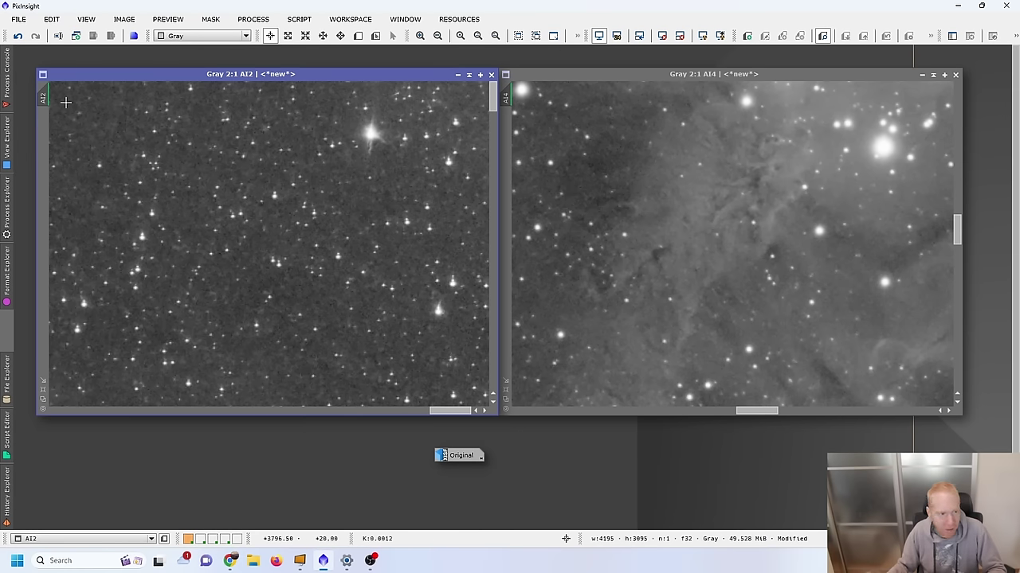
{"action": "left_click_drag", "start_coordinate": [51, 97], "coordinate": [510, 97]}
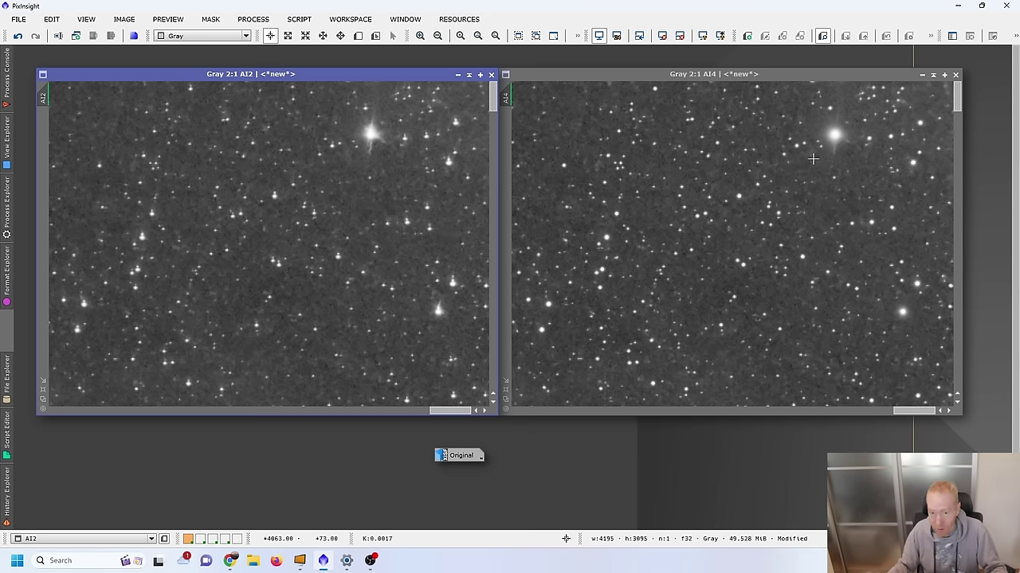
- Restore the original HA image, match it to AI4's 2:1 view, and place AI4 beside it
{"action": "double_click", "coordinate": [462, 456]}
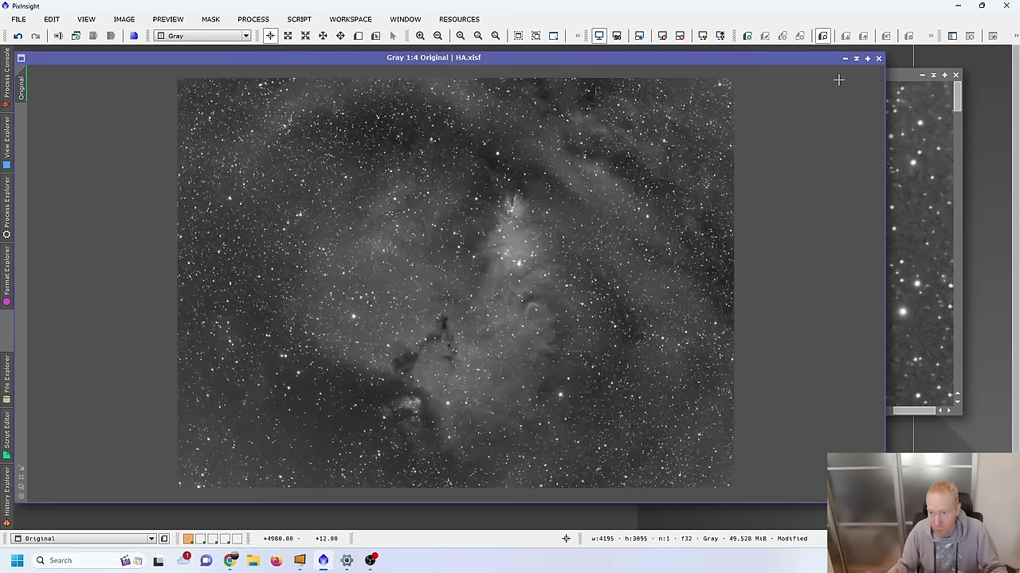
{"action": "left_click", "coordinate": [909, 77]}
{"action": "left_click_drag", "start_coordinate": [509, 96], "coordinate": [22, 93]}
{"action": "left_click_drag", "start_coordinate": [743, 75], "coordinate": [293, 101]}
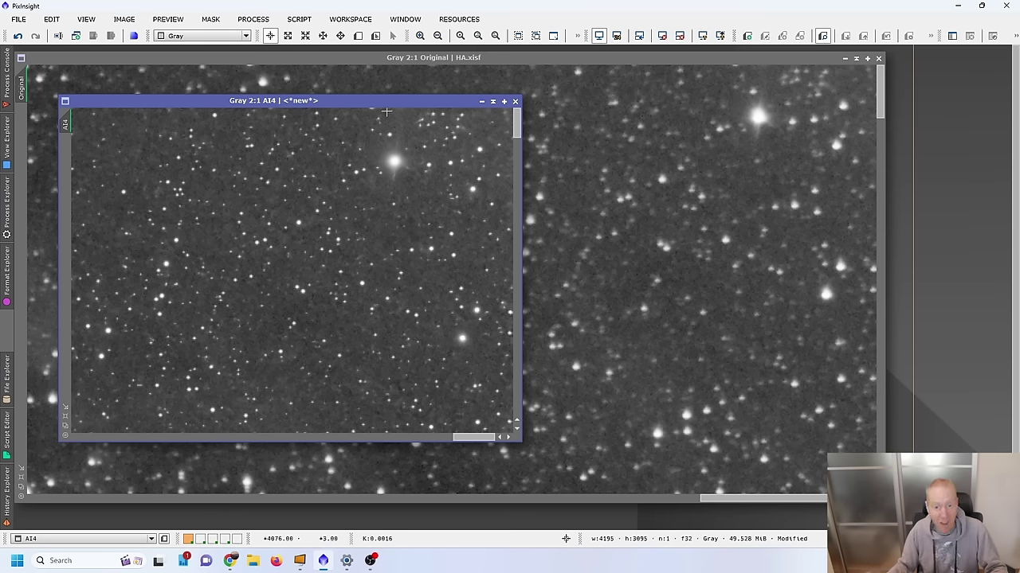
{"action": "left_click_drag", "start_coordinate": [372, 101], "coordinate": [705, 50]}
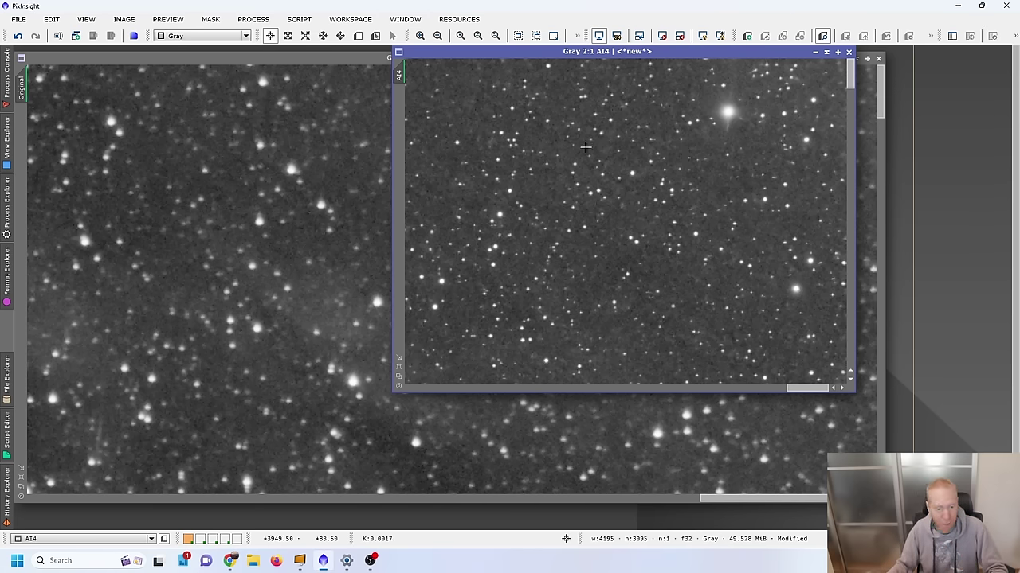
- Switch to the Heart nebula workspace, zoom and pan Original_Melotte, then minimize it
{"action": "left_click", "coordinate": [200, 540]}
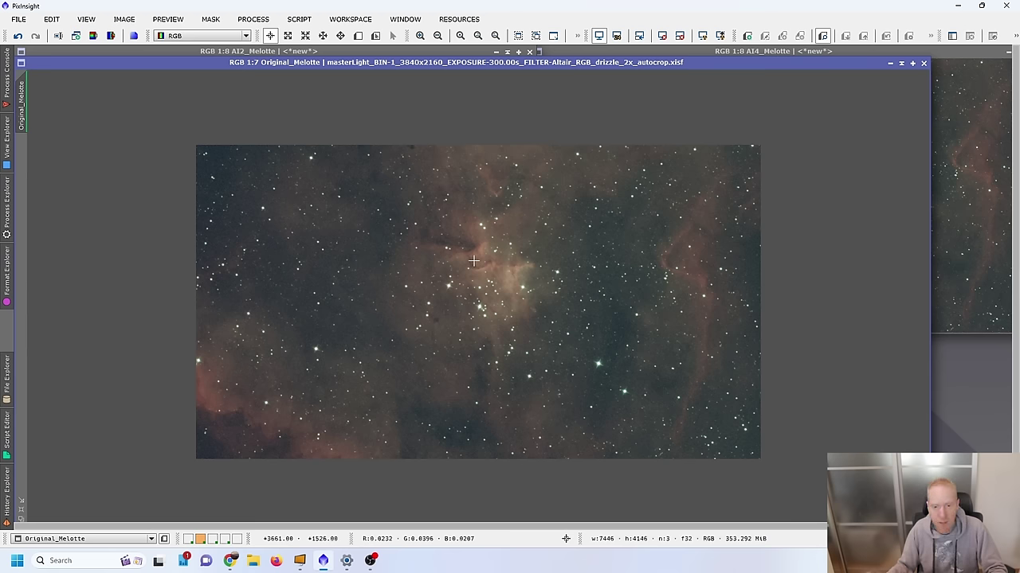
{"action": "scroll", "coordinate": [500, 236], "scroll_direction": "up", "scroll_amount": 4}
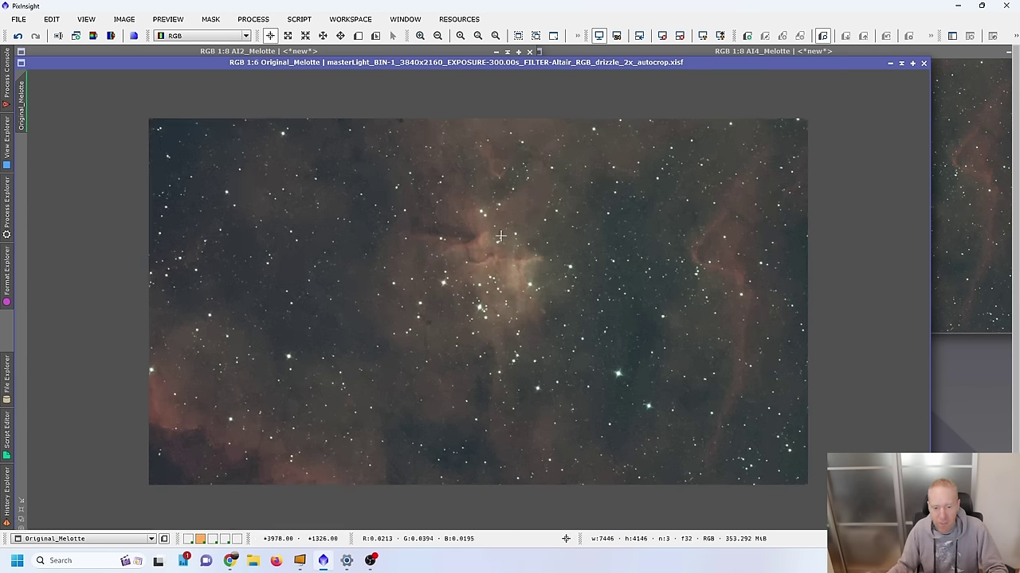
{"action": "scroll", "coordinate": [583, 243], "scroll_direction": "down", "scroll_amount": 1}
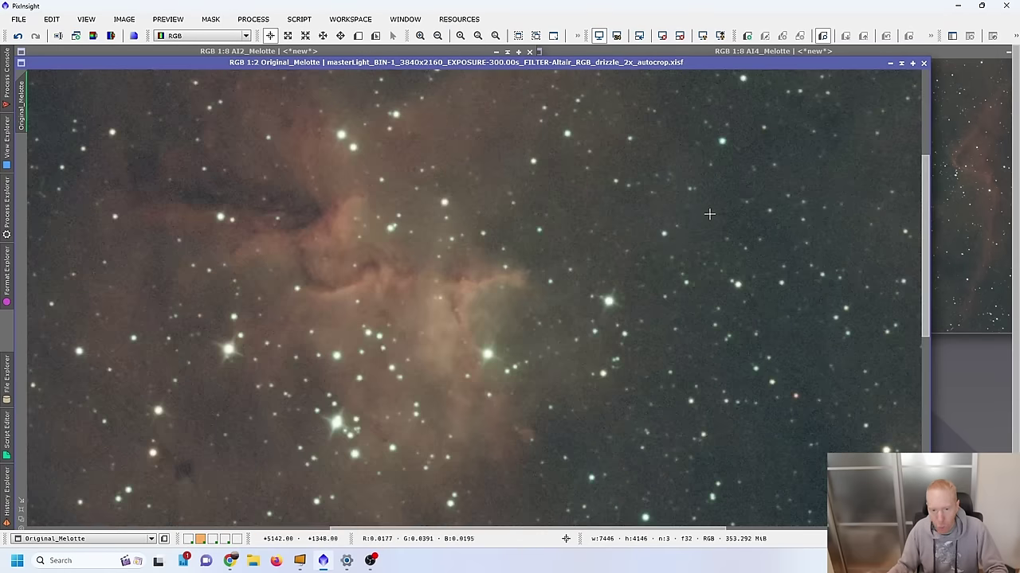
{"action": "scroll", "coordinate": [574, 302], "scroll_direction": "up", "scroll_amount": 1}
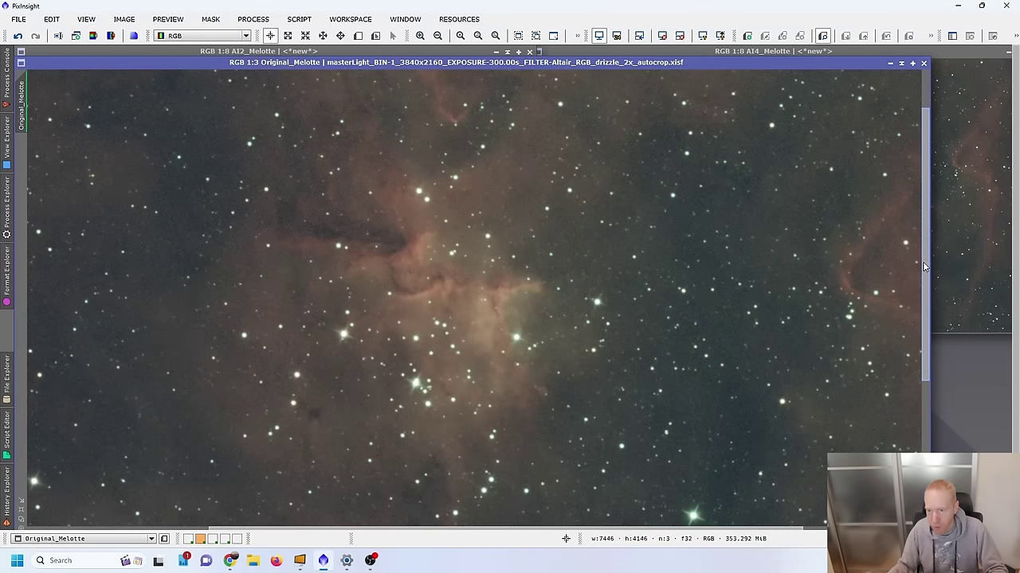
{"action": "left_click_drag", "start_coordinate": [926, 269], "coordinate": [905, 90]}
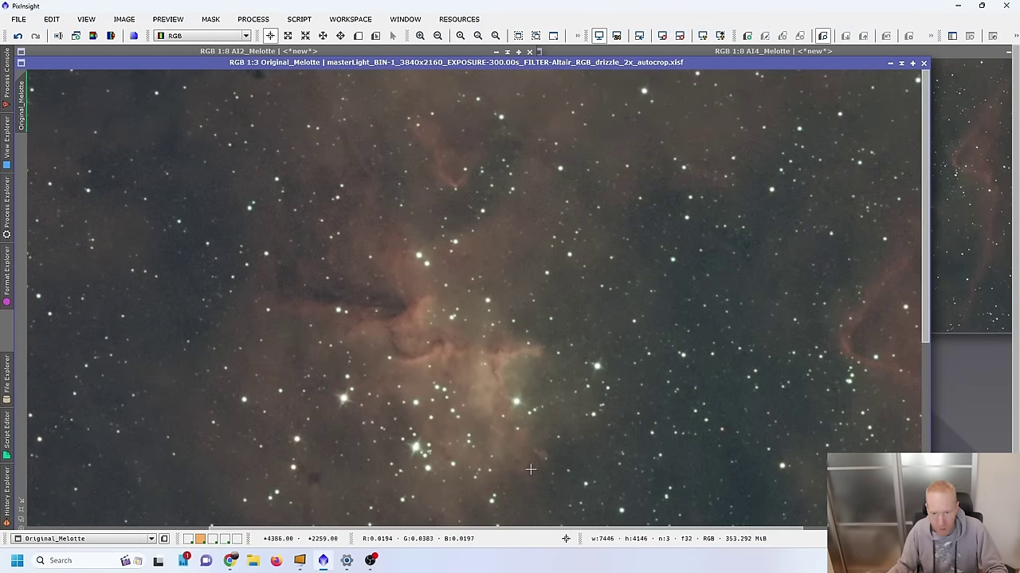
{"action": "left_click", "coordinate": [726, 522]}
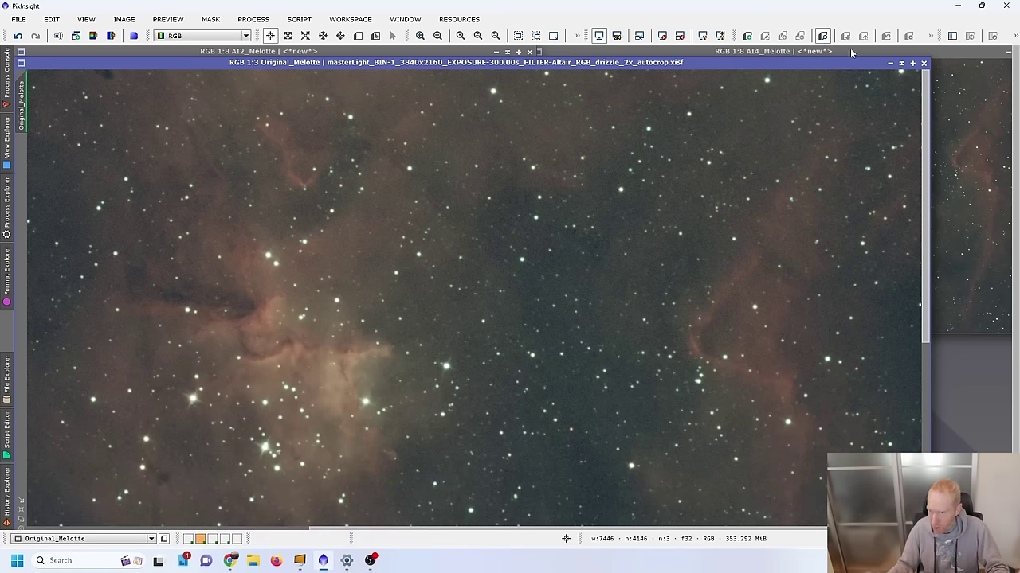
{"action": "left_click", "coordinate": [889, 65]}
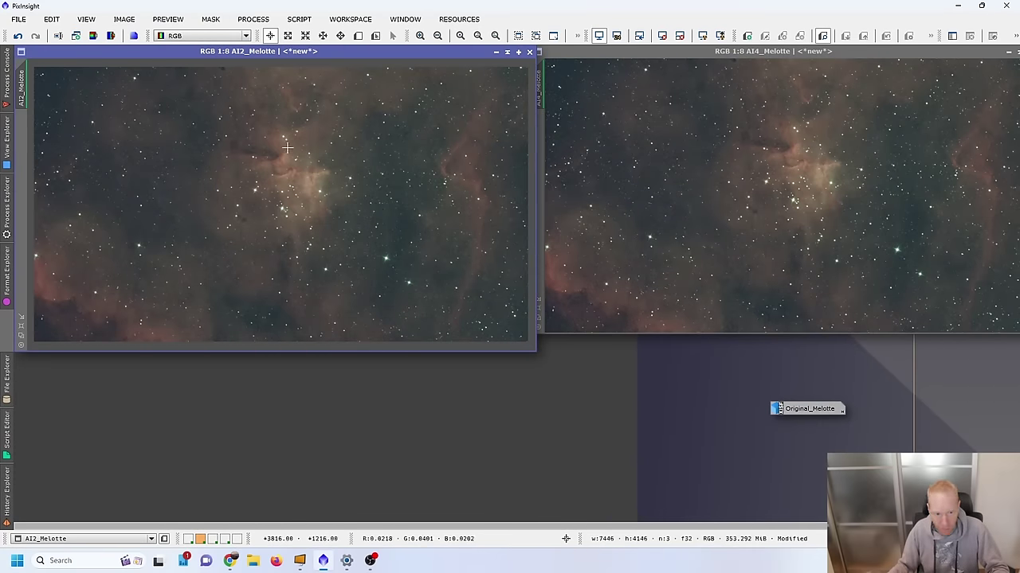
- Zoom AI2_Melotte to 1:2 and copy its view onto AI4_Melotte
{"action": "scroll", "coordinate": [287, 147], "scroll_direction": "up", "scroll_amount": 5}
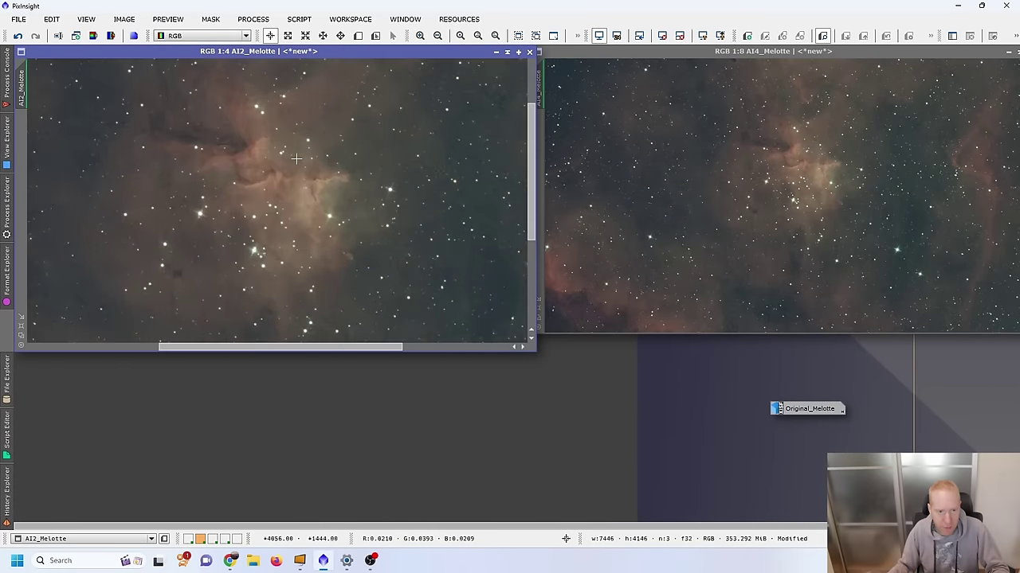
{"action": "scroll", "coordinate": [213, 155], "scroll_direction": "up", "scroll_amount": 1}
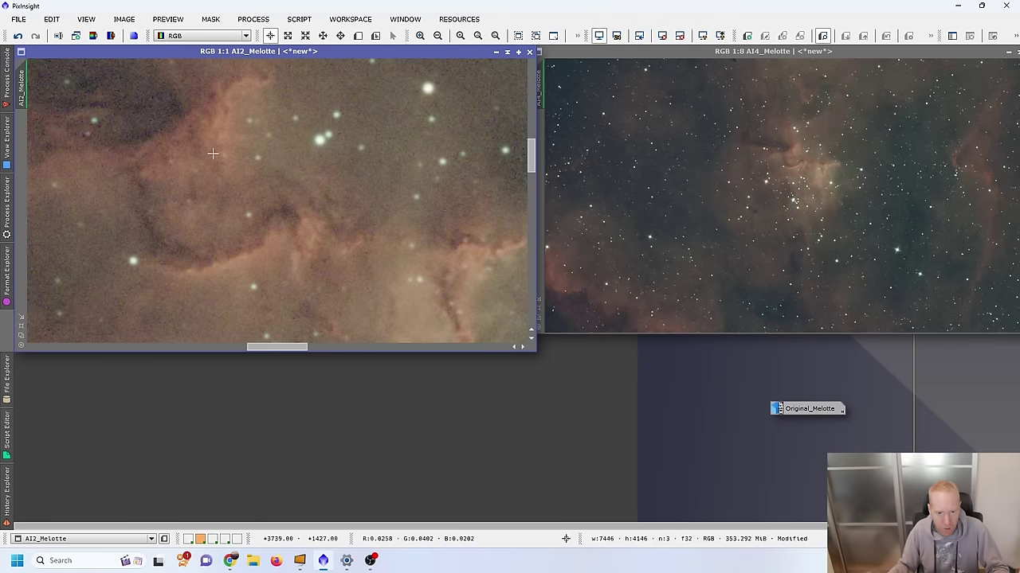
{"action": "left_click_drag", "start_coordinate": [22, 84], "coordinate": [553, 86]}
- Close Process Explorer and extend the AI4_Melotte window downward
{"action": "left_click", "coordinate": [6, 208]}
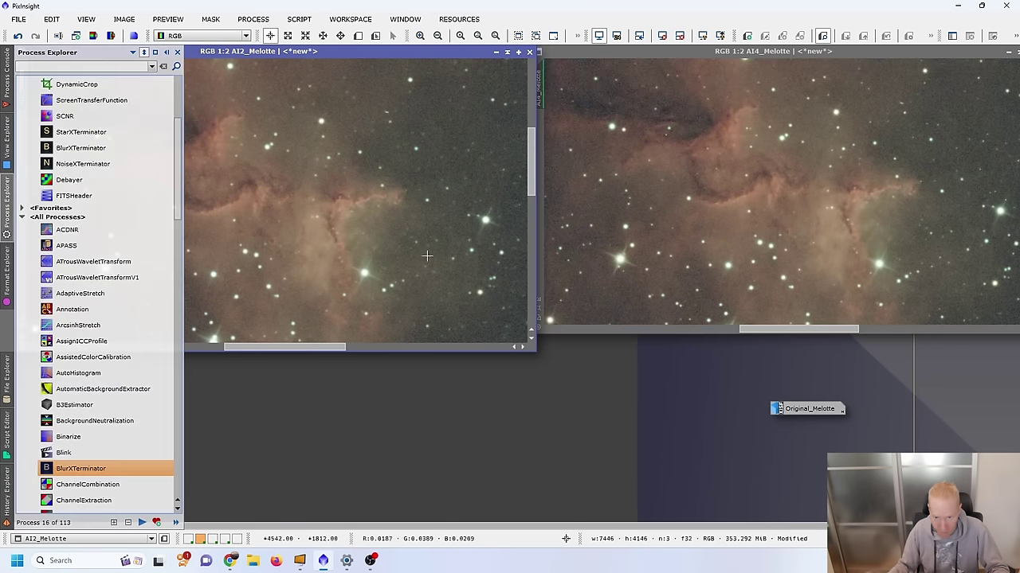
{"action": "left_click", "coordinate": [776, 212]}
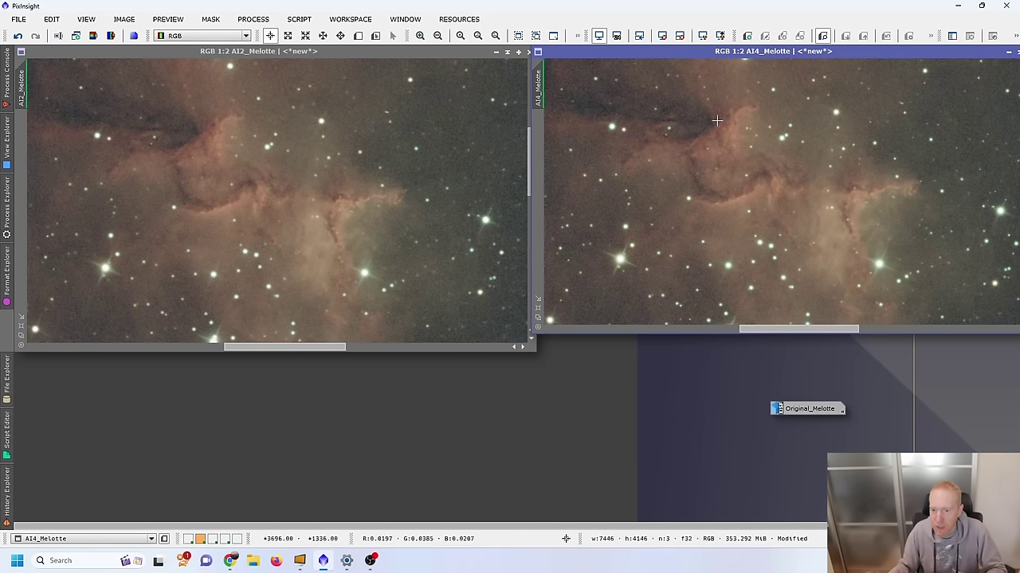
{"action": "left_click_drag", "start_coordinate": [693, 333], "coordinate": [694, 357]}
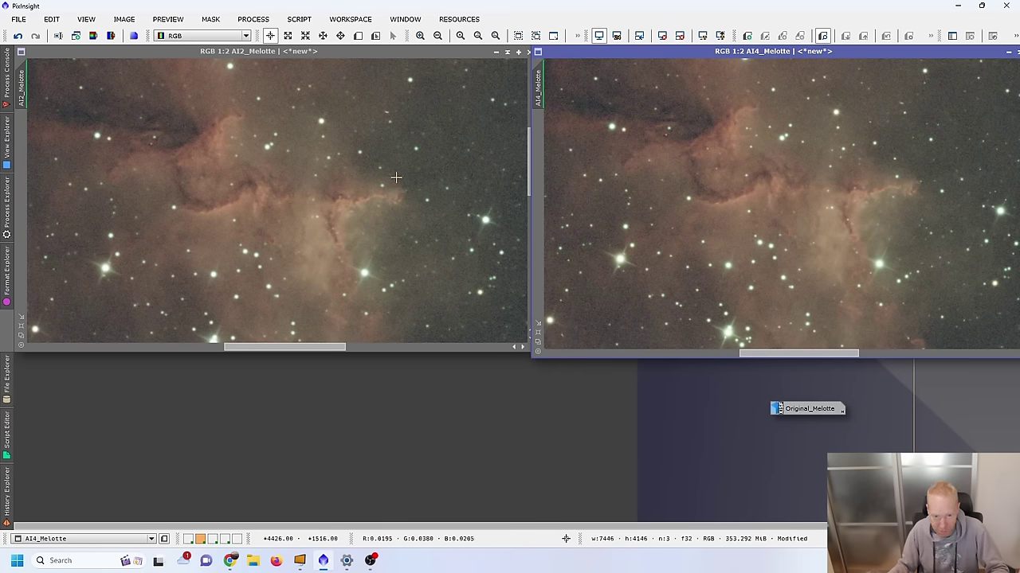
- Zoom and pan the Melotte view, then copy AI2's view onto AI4_Melotte
{"action": "scroll", "coordinate": [387, 189], "scroll_direction": "down", "scroll_amount": 5}
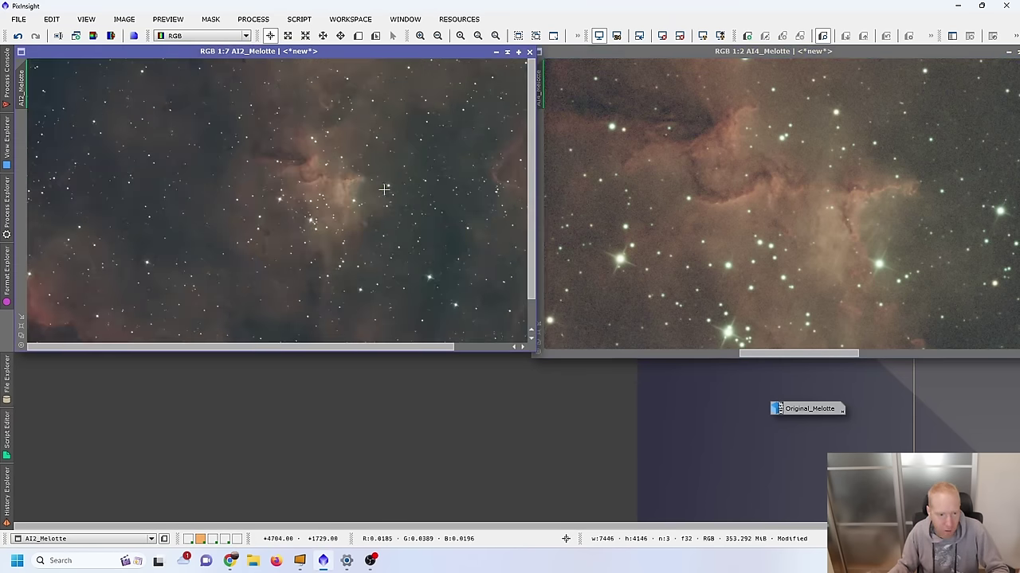
{"action": "scroll", "coordinate": [168, 280], "scroll_direction": "down", "scroll_amount": 4}
{"action": "scroll", "coordinate": [168, 274], "scroll_direction": "up", "scroll_amount": 1}
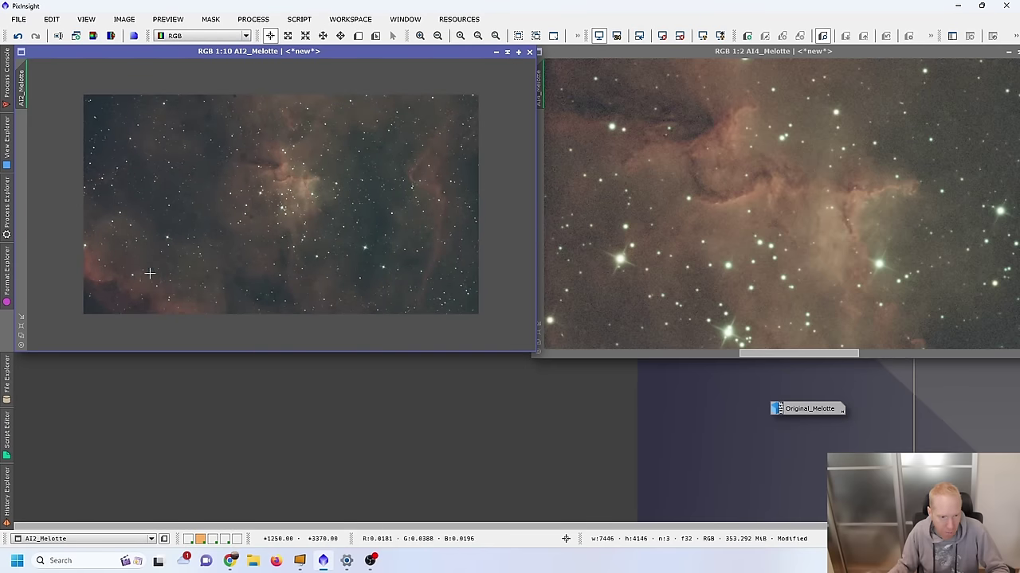
{"action": "scroll", "coordinate": [436, 184], "scroll_direction": "up", "scroll_amount": 8}
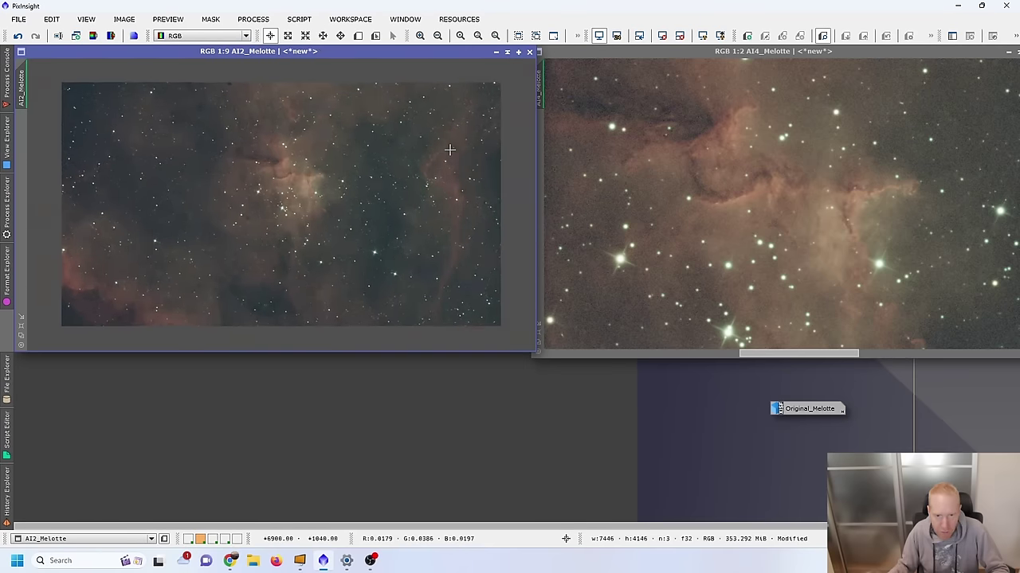
{"action": "left_click_drag", "start_coordinate": [400, 340], "coordinate": [438, 342]}
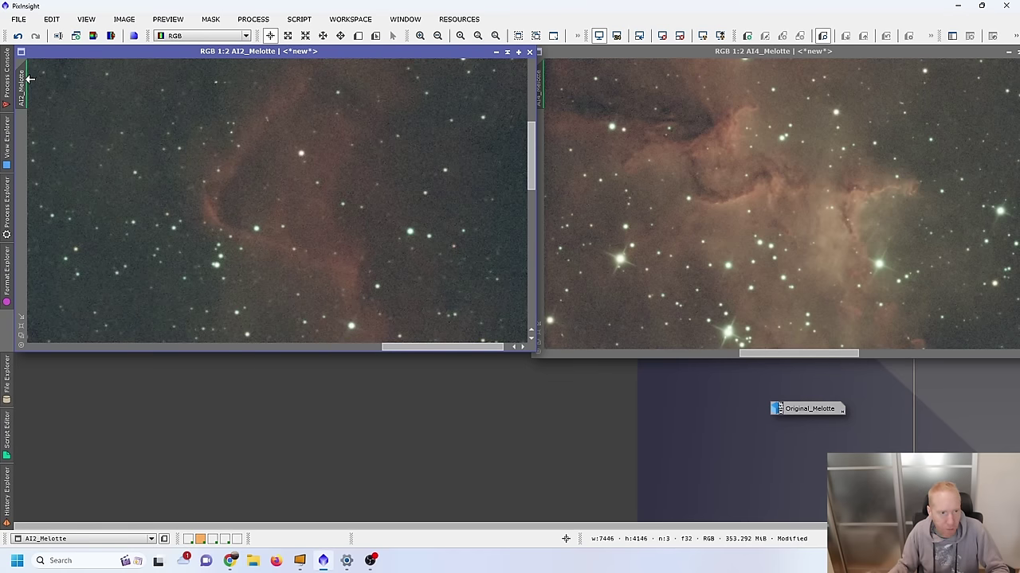
{"action": "left_click_drag", "start_coordinate": [29, 80], "coordinate": [548, 87]}
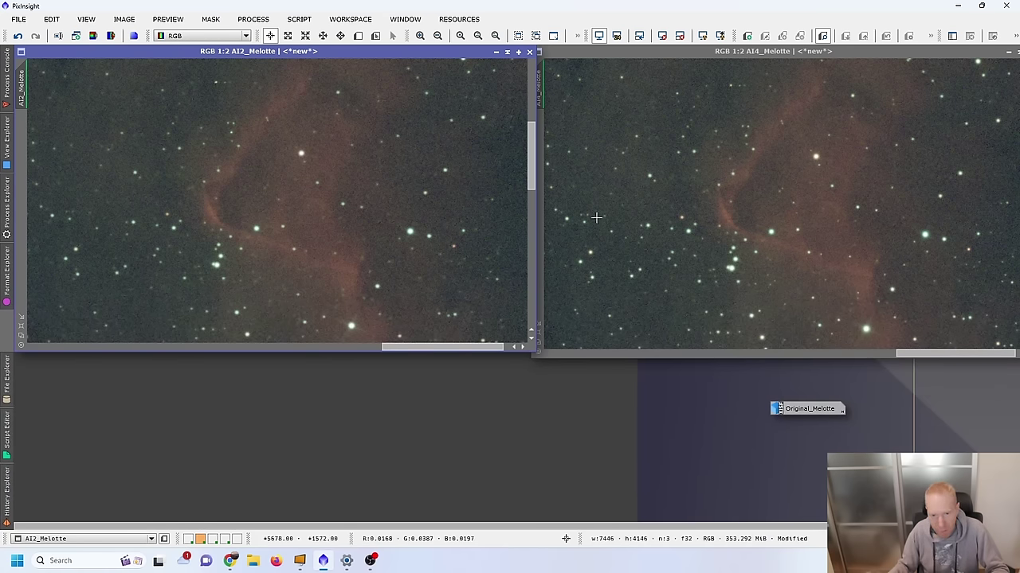
- Reframe AI4_Melotte, sync AI2_Melotte to the same region, then switch to the Horsehead workspace
{"action": "scroll", "coordinate": [768, 225], "scroll_direction": "down", "scroll_amount": 5}
{"action": "scroll", "coordinate": [768, 225], "scroll_direction": "up", "scroll_amount": 1}
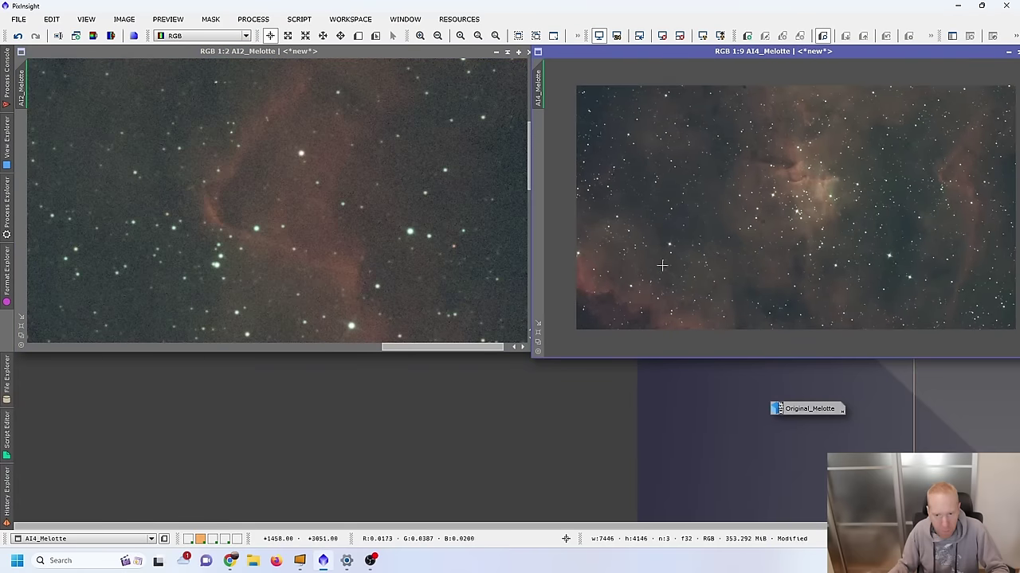
{"action": "scroll", "coordinate": [591, 325], "scroll_direction": "up", "scroll_amount": 7}
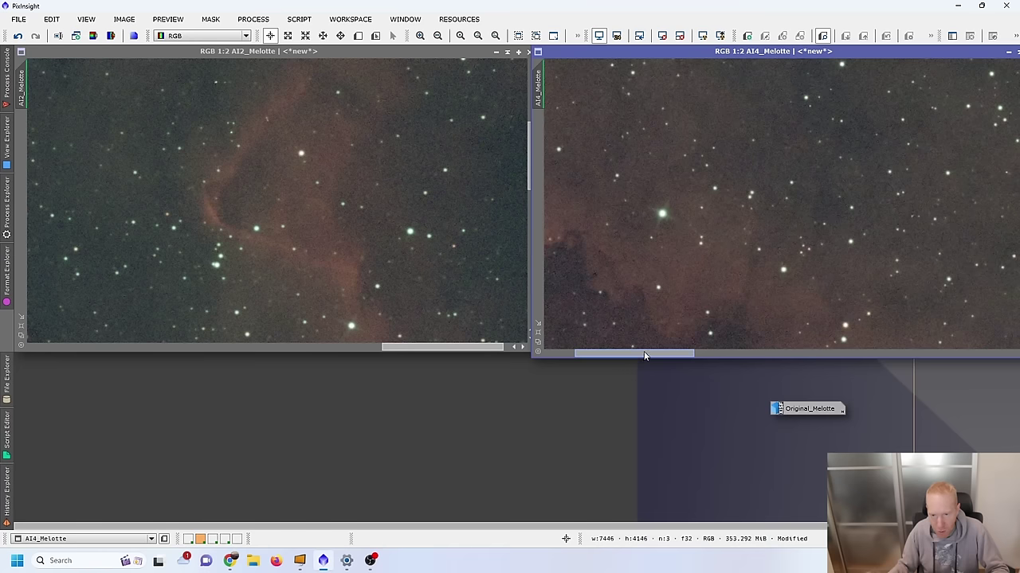
{"action": "left_click_drag", "start_coordinate": [643, 351], "coordinate": [588, 358]}
{"action": "left_click_drag", "start_coordinate": [862, 68], "coordinate": [178, 217]}
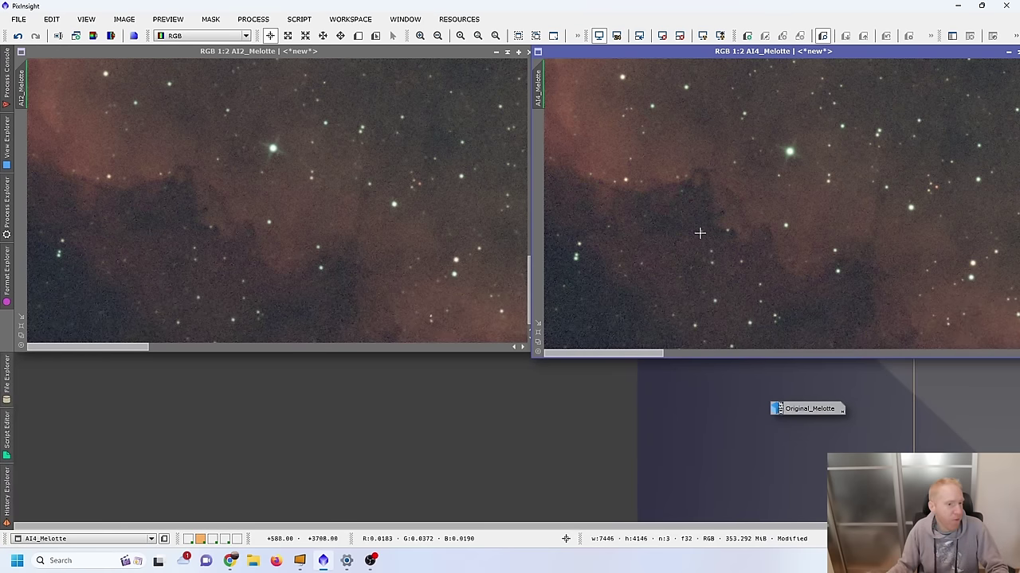
{"action": "left_click", "coordinate": [212, 540]}
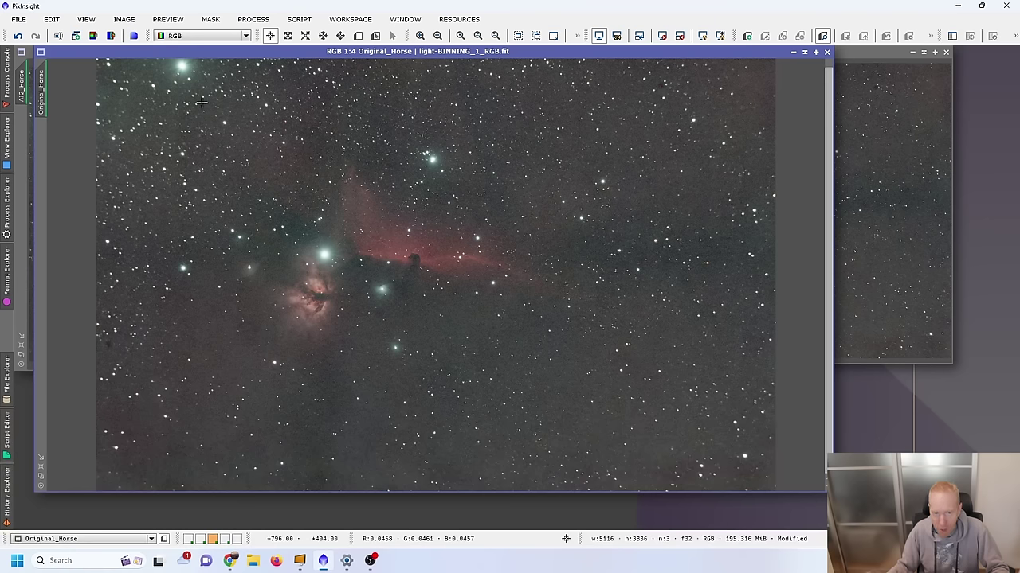
- Zoom in and out on Original_Horse, then pan from the Horsehead to the Flame Nebula
{"action": "scroll", "coordinate": [361, 249], "scroll_direction": "up", "scroll_amount": 4}
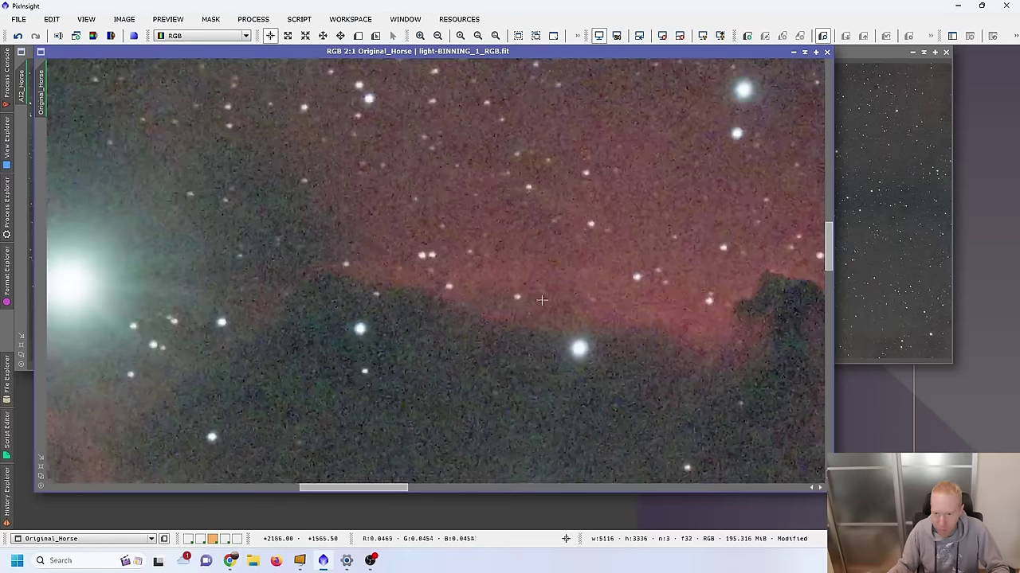
{"action": "scroll", "coordinate": [683, 322], "scroll_direction": "down", "scroll_amount": 4}
{"action": "scroll", "coordinate": [486, 257], "scroll_direction": "down", "scroll_amount": 2}
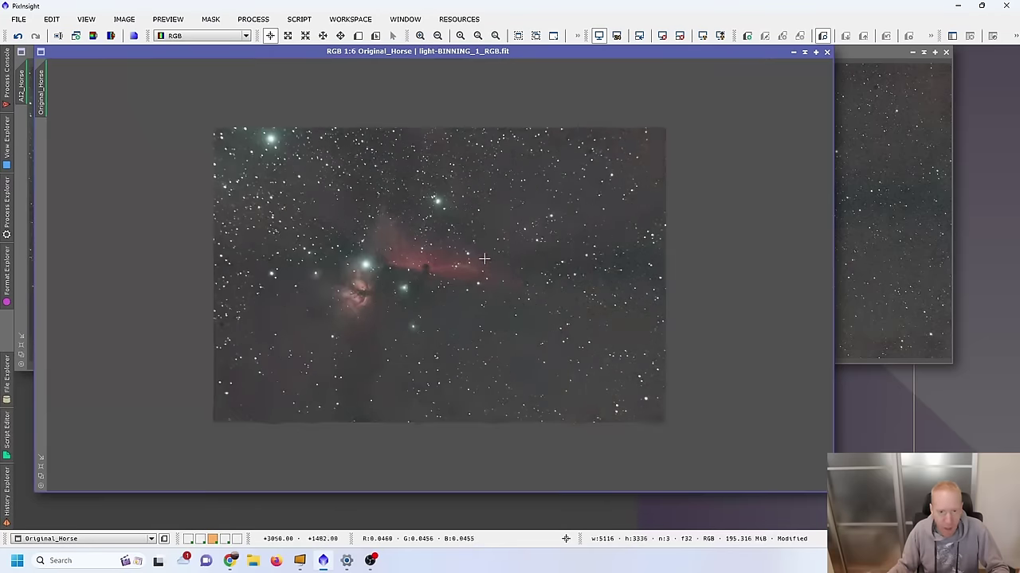
{"action": "scroll", "coordinate": [179, 111], "scroll_direction": "up", "scroll_amount": 2}
{"action": "scroll", "coordinate": [103, 81], "scroll_direction": "up", "scroll_amount": 2}
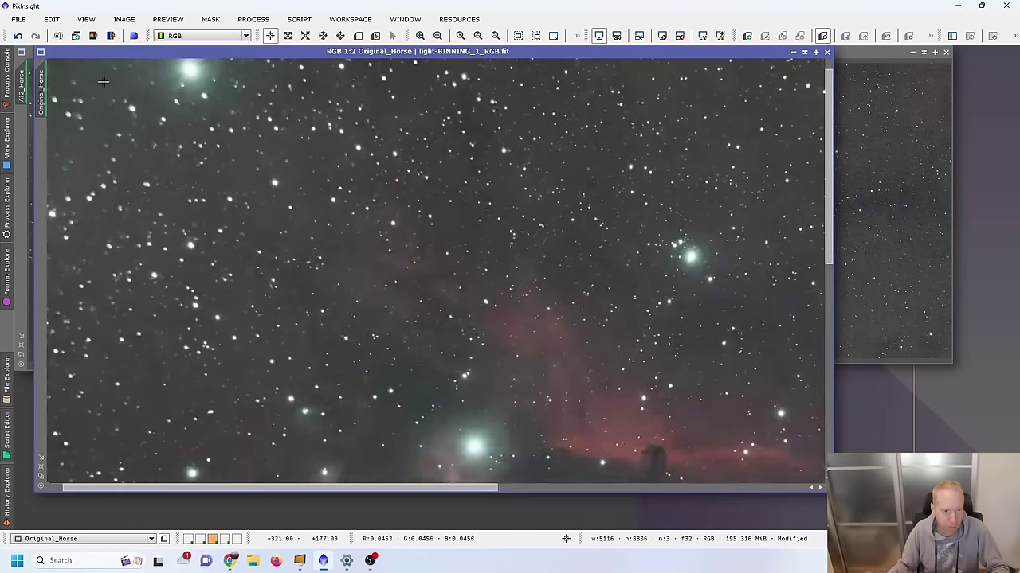
{"action": "scroll", "coordinate": [103, 82], "scroll_direction": "up", "scroll_amount": 2}
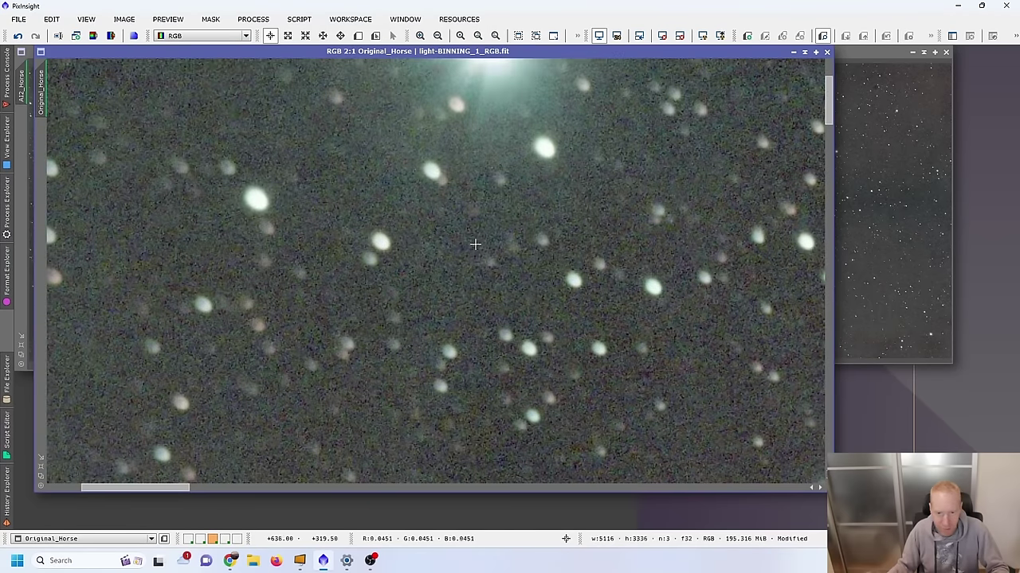
{"action": "scroll", "coordinate": [540, 269], "scroll_direction": "down", "scroll_amount": 4}
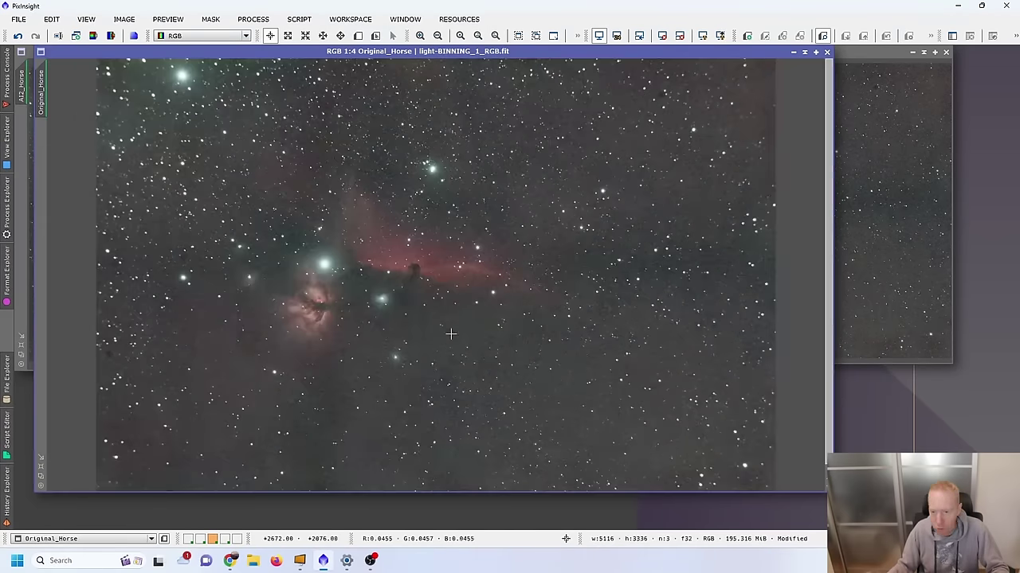
{"action": "scroll", "coordinate": [390, 302], "scroll_direction": "up", "scroll_amount": 3}
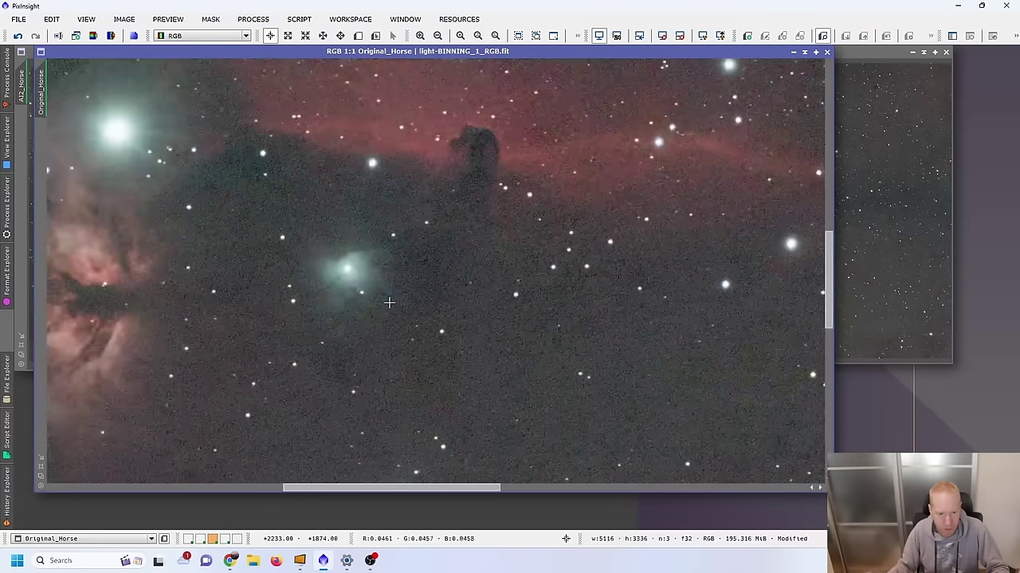
{"action": "left_click_drag", "start_coordinate": [406, 487], "coordinate": [311, 487]}
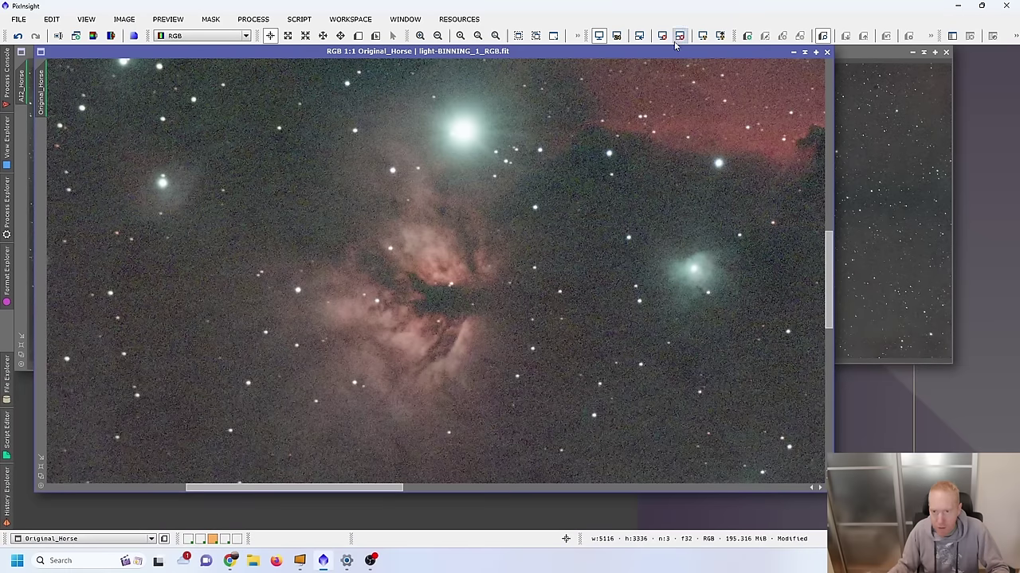
- Minimize Original_Horse, zoom AI2_Horse to 2:1 on the Horsehead, and give AI4_Horse the same close-up
{"action": "left_click", "coordinate": [793, 52]}
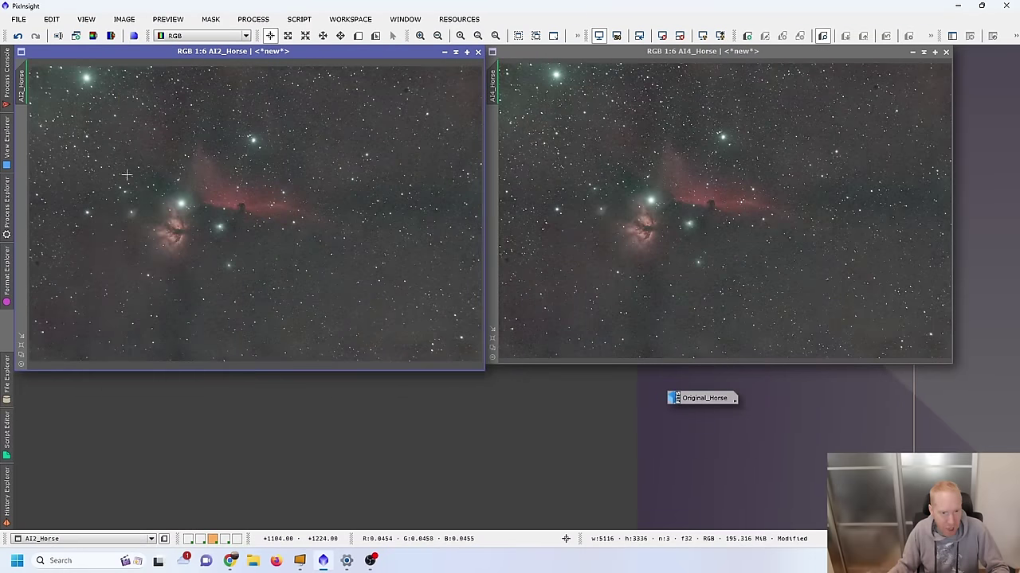
{"action": "scroll", "coordinate": [249, 206], "scroll_direction": "up", "scroll_amount": 4}
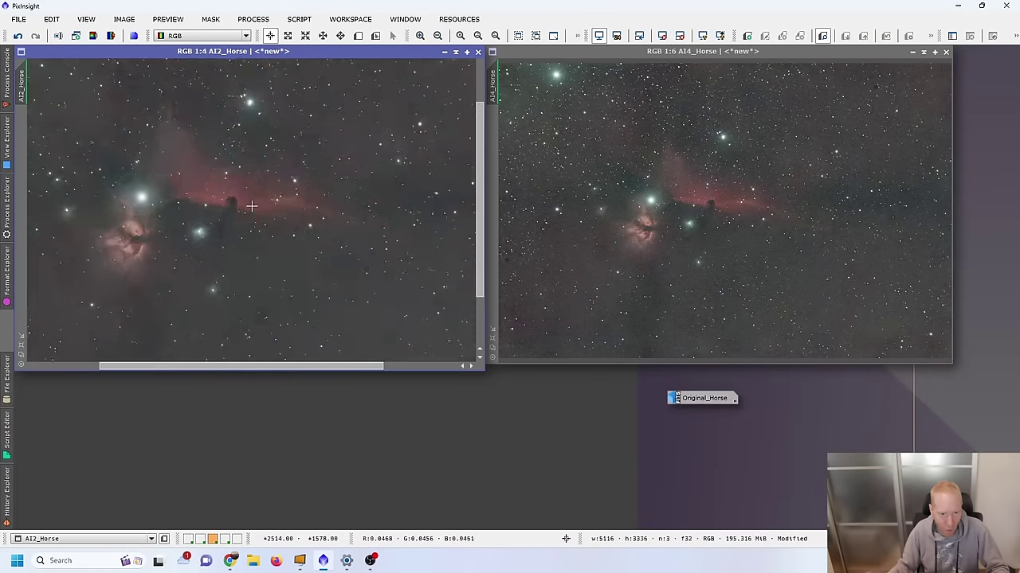
{"action": "scroll", "coordinate": [220, 195], "scroll_direction": "up", "scroll_amount": 1}
{"action": "scroll", "coordinate": [305, 229], "scroll_direction": "up", "scroll_amount": 1}
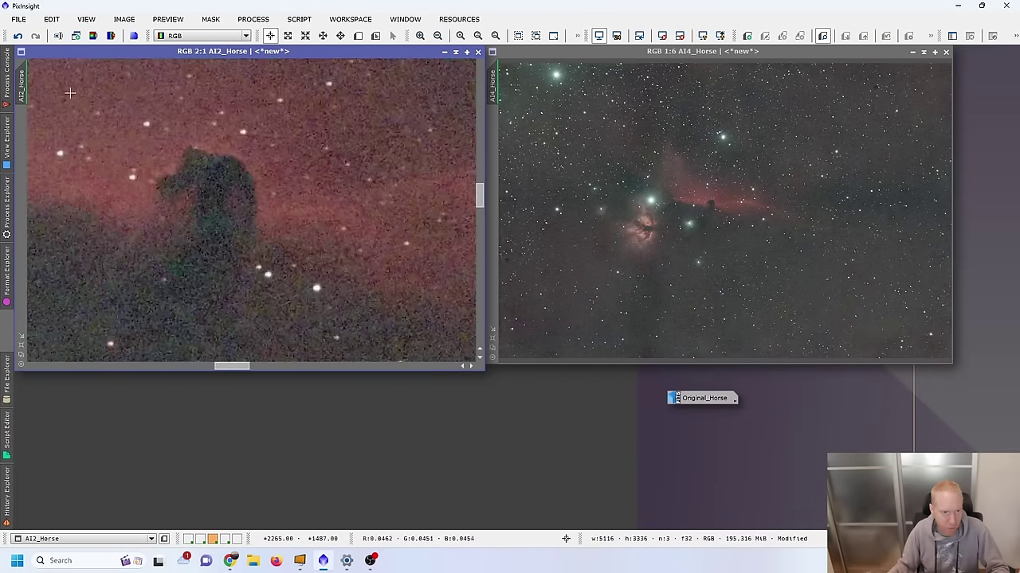
{"action": "left_click_drag", "start_coordinate": [28, 80], "coordinate": [495, 88]}
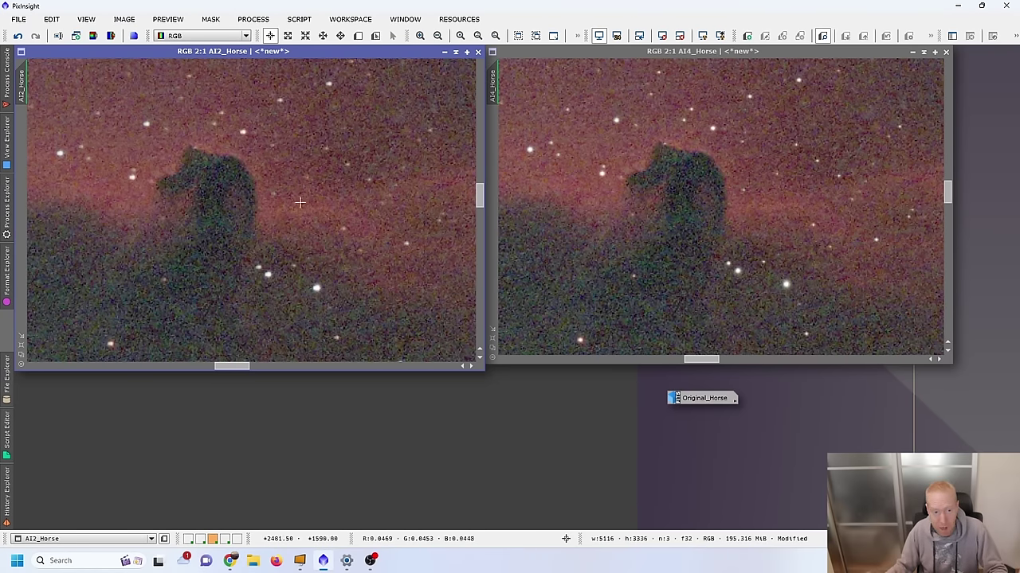
{"action": "scroll", "coordinate": [187, 281], "scroll_direction": "down", "scroll_amount": 3}
- Zoom AI2_Horse to 1:1 on the Flame Nebula, match AI4_Horse to it, then zoom AI2 back out
{"action": "scroll", "coordinate": [161, 227], "scroll_direction": "up", "scroll_amount": 2}
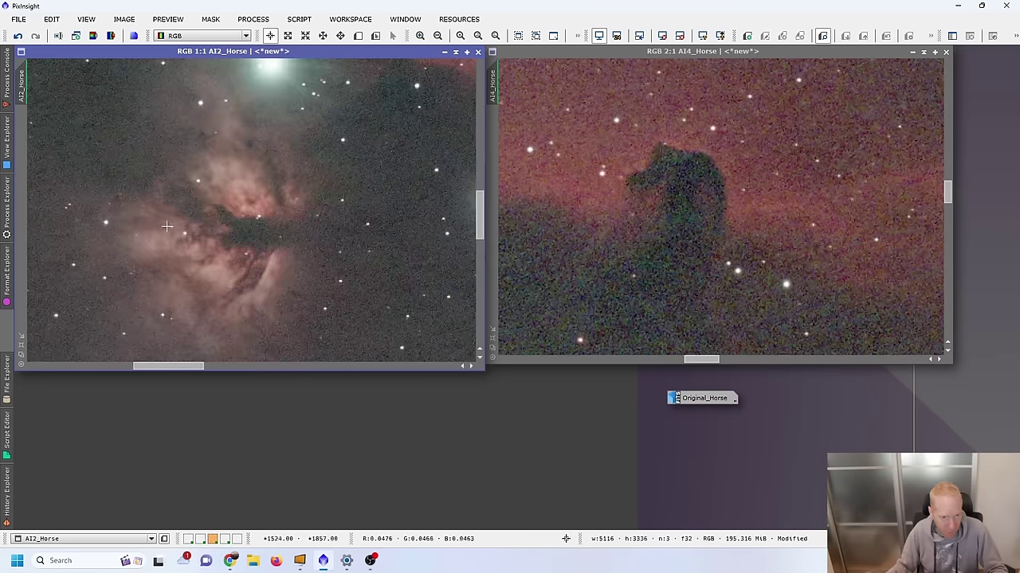
{"action": "left_click_drag", "start_coordinate": [20, 79], "coordinate": [513, 142]}
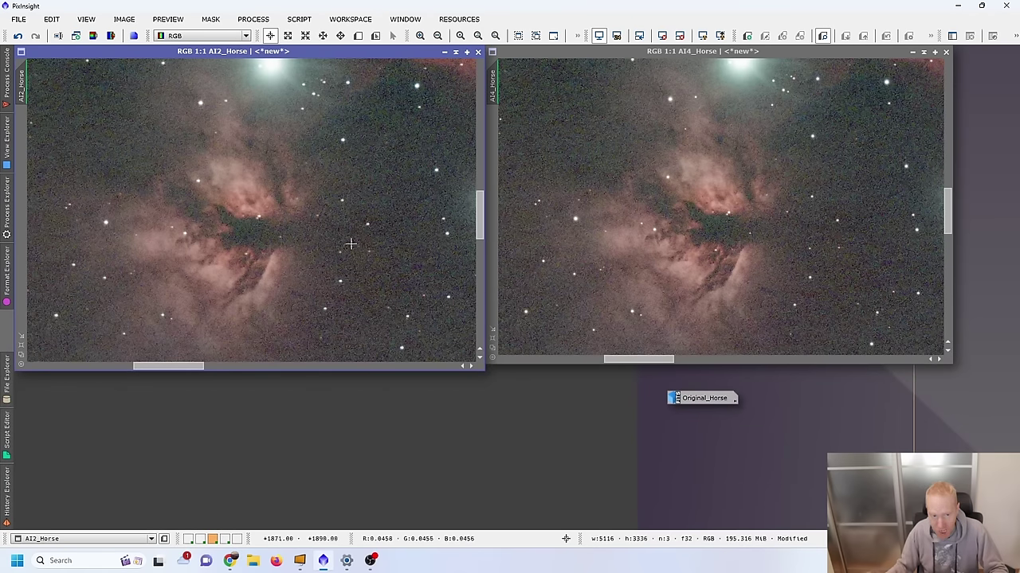
{"action": "scroll", "coordinate": [297, 236], "scroll_direction": "down", "scroll_amount": 4}
{"action": "scroll", "coordinate": [297, 235], "scroll_direction": "down", "scroll_amount": 1}
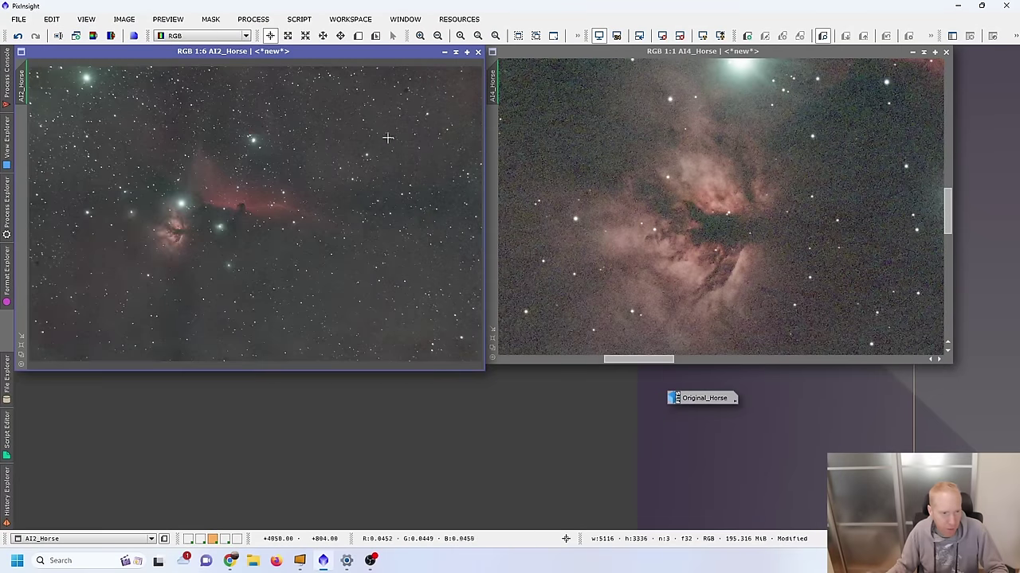
- Frame AI2_Horse at 1:1 around the bright star, copy it to AI4_Horse, then rezoom AI4 on faint nebulosity
{"action": "scroll", "coordinate": [30, 77], "scroll_direction": "up", "scroll_amount": 5}
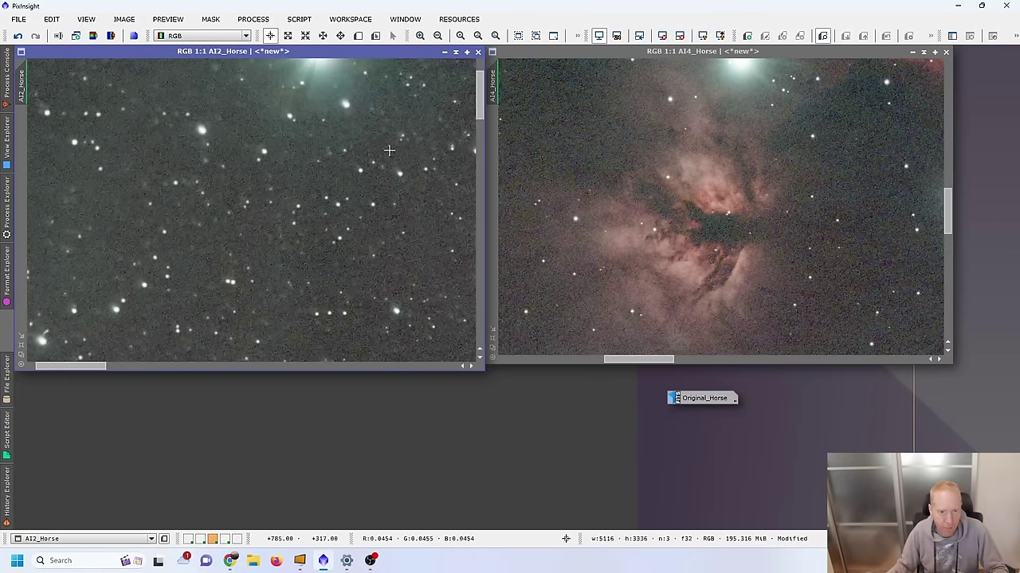
{"action": "left_click_drag", "start_coordinate": [479, 99], "coordinate": [479, 87]}
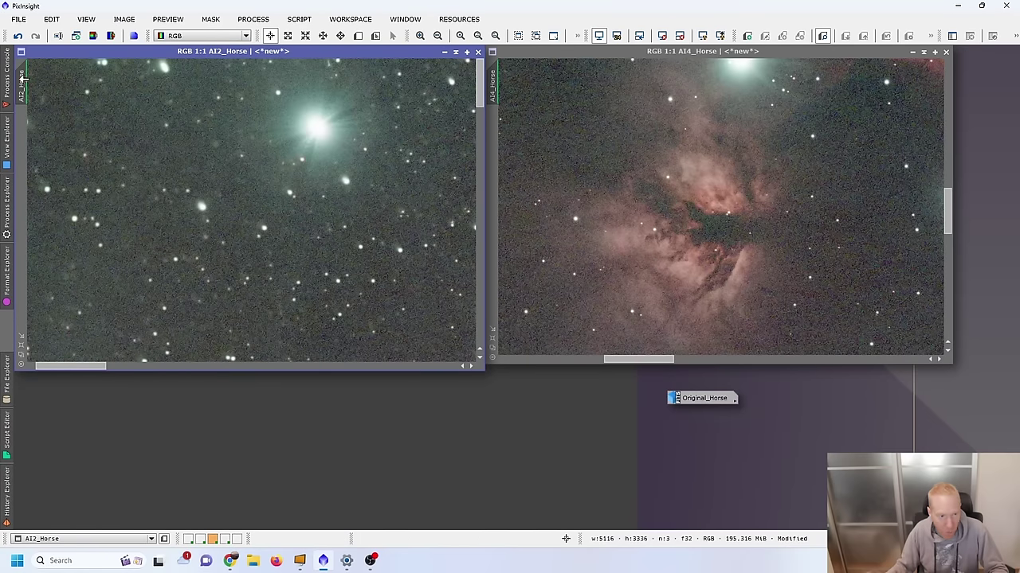
{"action": "left_click_drag", "start_coordinate": [24, 88], "coordinate": [494, 84]}
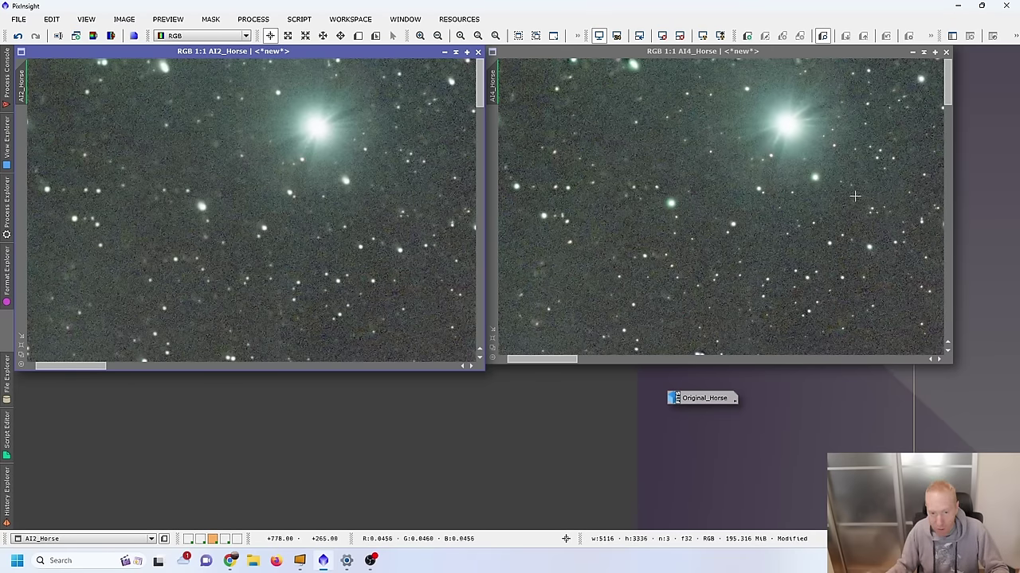
{"action": "scroll", "coordinate": [867, 277], "scroll_direction": "down", "scroll_amount": 5}
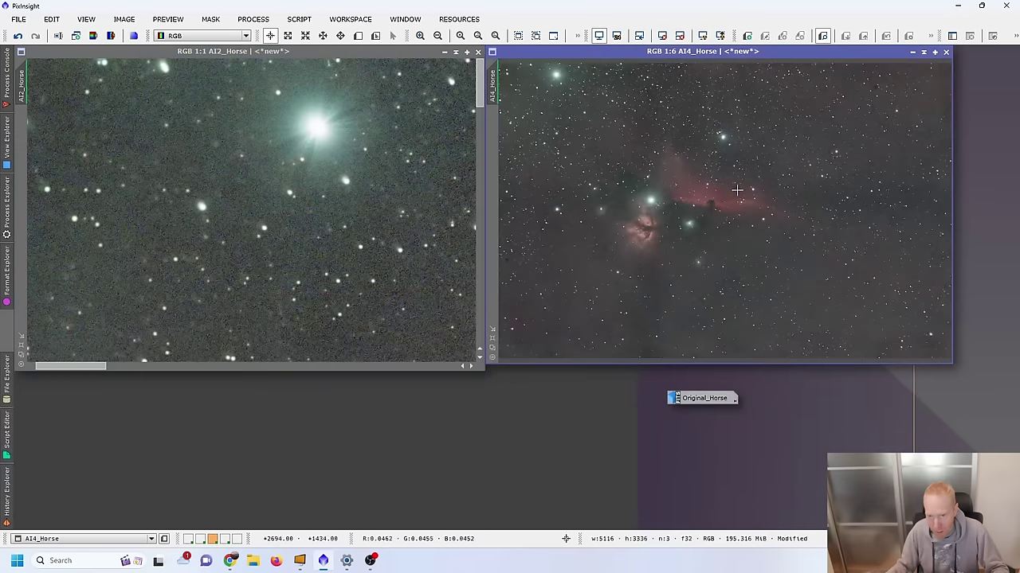
{"action": "scroll", "coordinate": [738, 191], "scroll_direction": "up", "scroll_amount": 3}
{"action": "scroll", "coordinate": [593, 95], "scroll_direction": "up", "scroll_amount": 2}
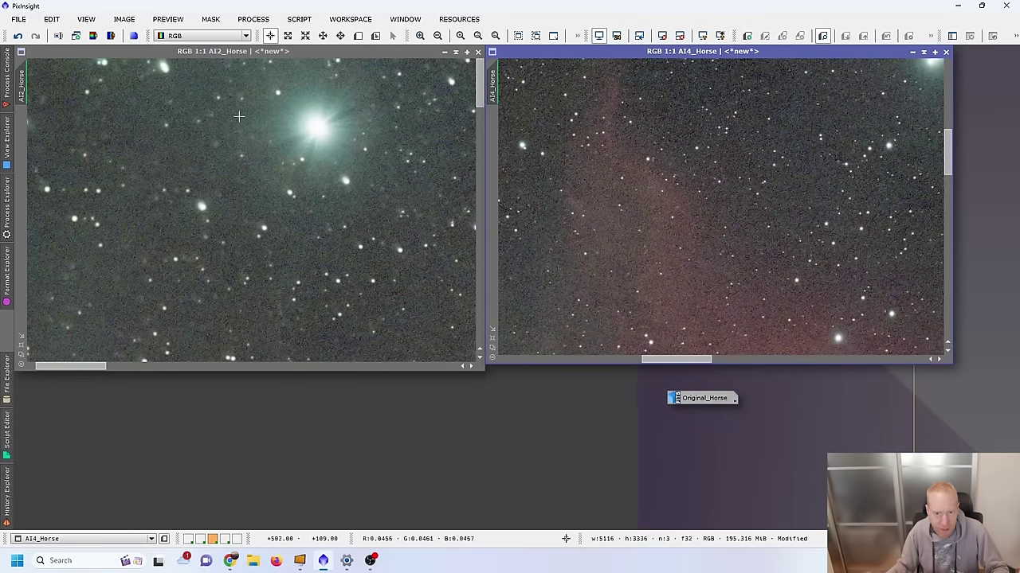
- Copy AI4_Horse's faint red nebulosity close-up onto AI2_Horse, then zoom back out
{"action": "left_click_drag", "start_coordinate": [493, 79], "coordinate": [24, 83]}
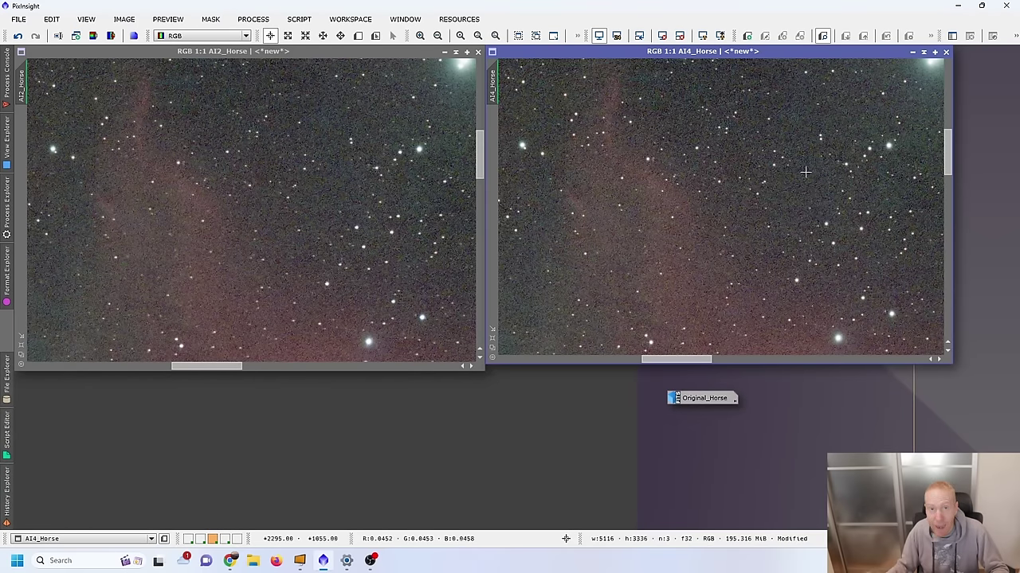
{"action": "scroll", "coordinate": [860, 197], "scroll_direction": "down", "scroll_amount": 5}
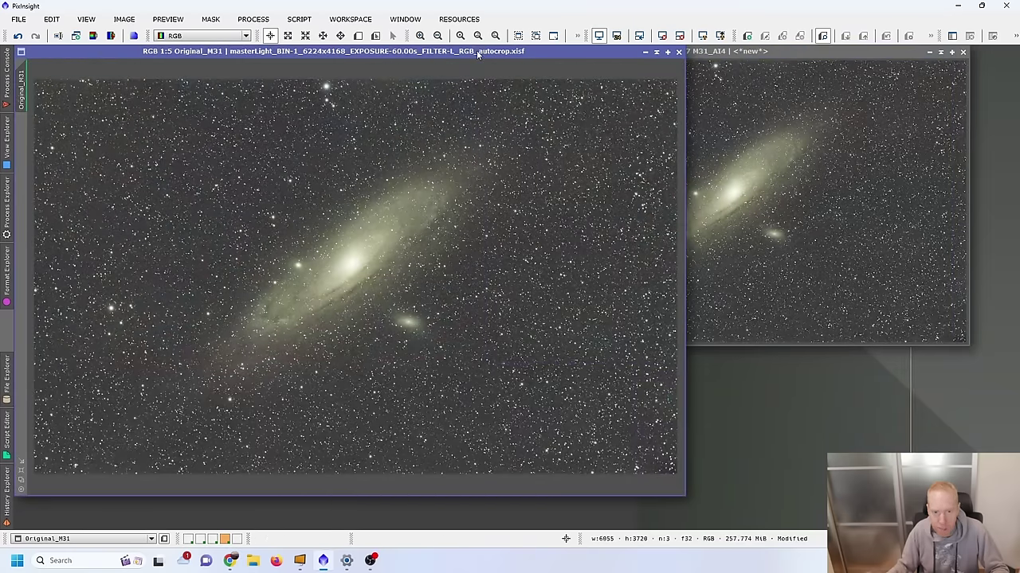
- Reposition and pan Original_M31, fit it to its window with Ctrl+Shift+Z, then iconize it
{"action": "left_click_drag", "start_coordinate": [475, 51], "coordinate": [538, 52]}
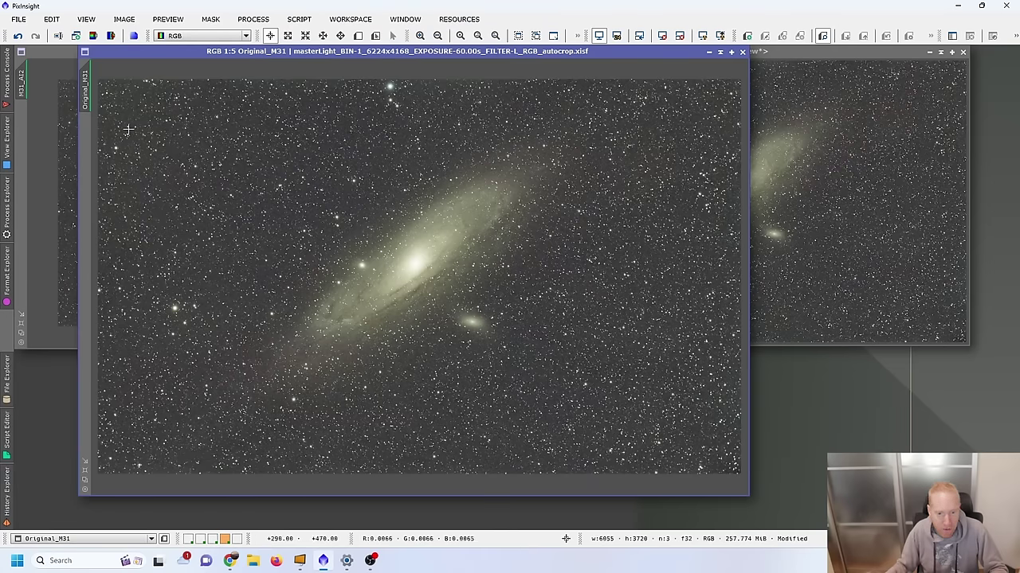
{"action": "scroll", "coordinate": [420, 240], "scroll_direction": "up", "scroll_amount": 4}
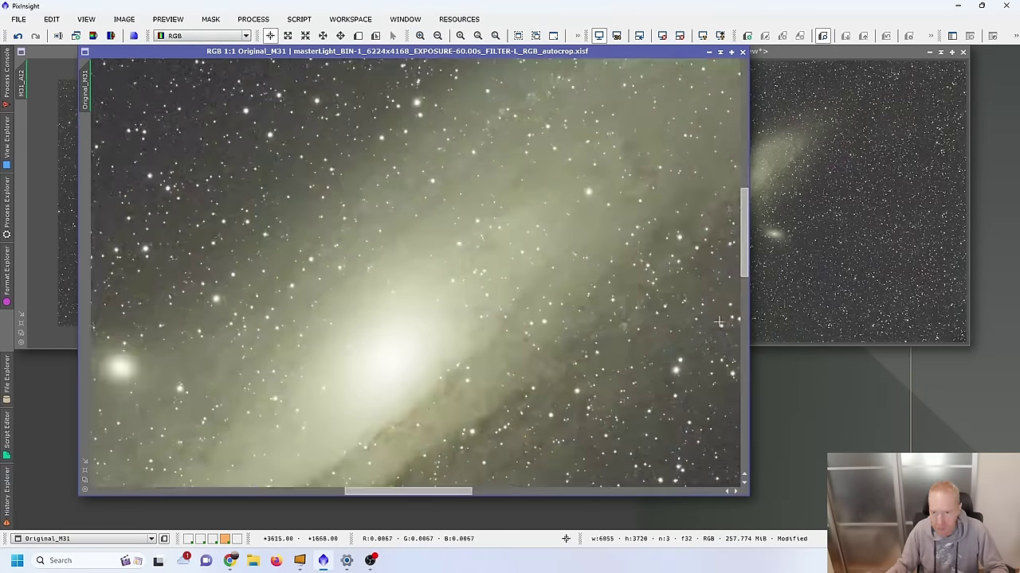
{"action": "mouse_move", "coordinate": [743, 248]}
{"action": "left_mouse_down"}
{"action": "mouse_move", "coordinate": [743, 309]}
{"action": "mouse_move", "coordinate": [743, 254]}
{"action": "left_mouse_up"}
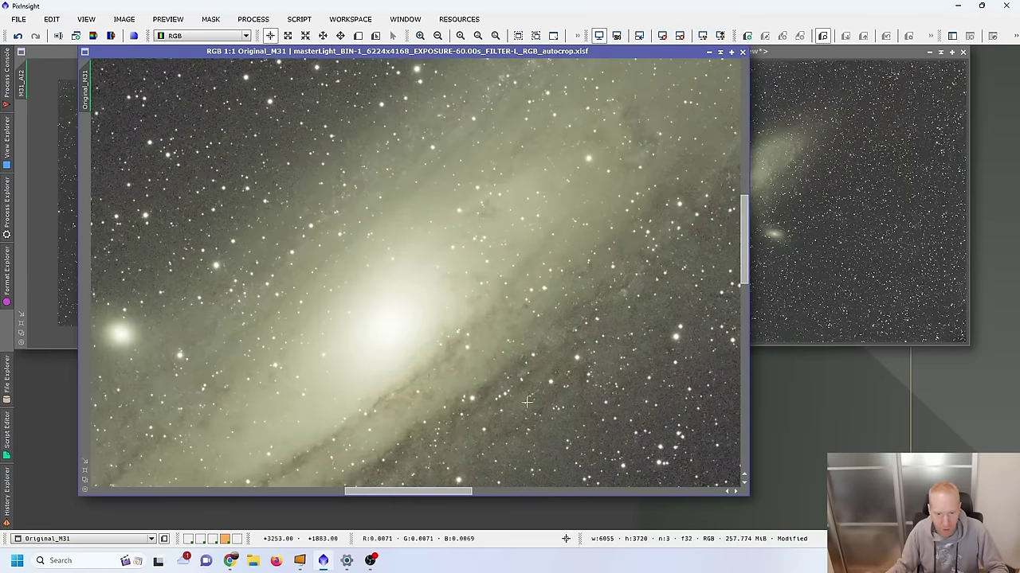
{"action": "left_click_drag", "start_coordinate": [406, 494], "coordinate": [663, 483]}
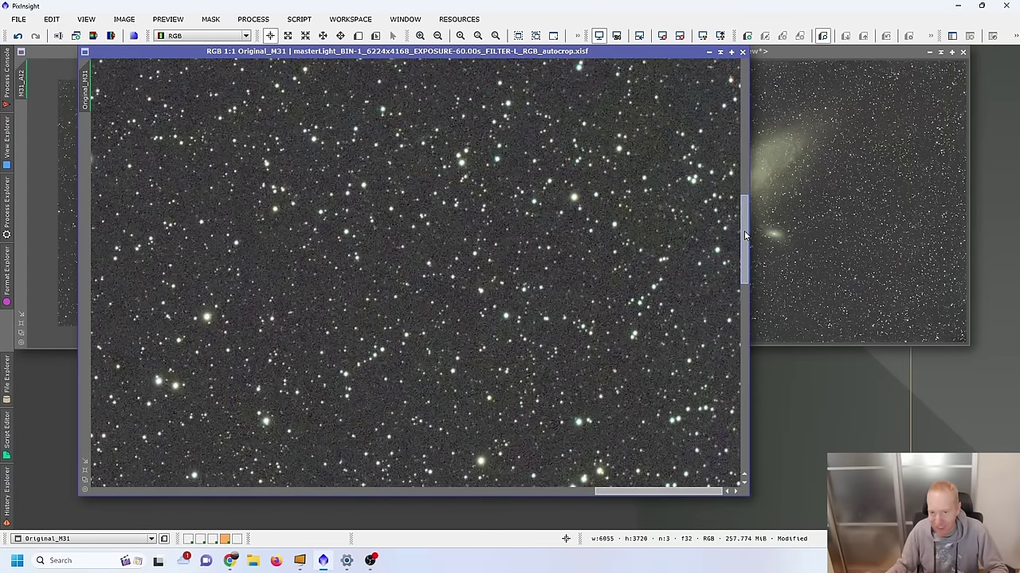
{"action": "left_click_drag", "start_coordinate": [745, 235], "coordinate": [745, 100]}
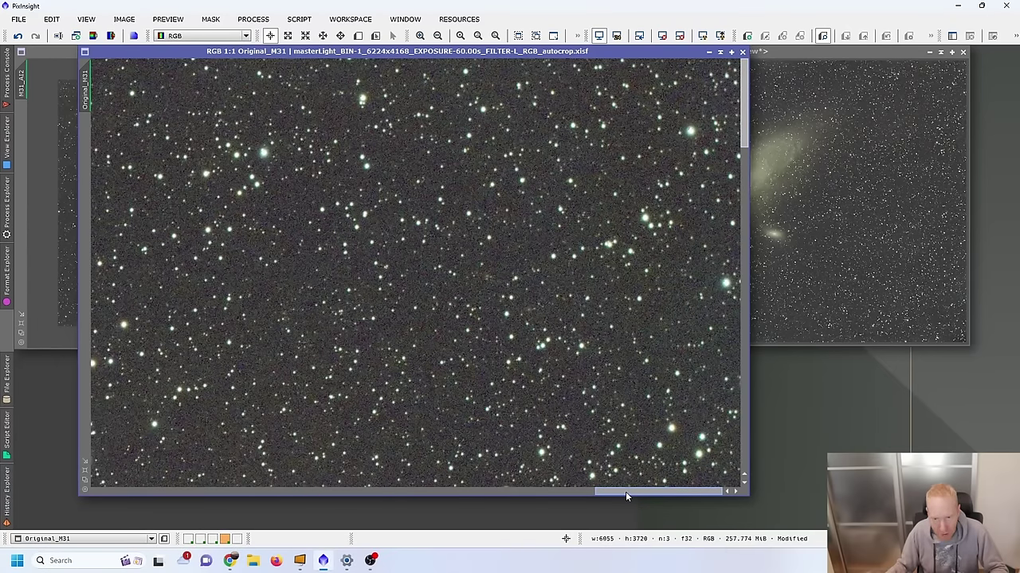
{"action": "left_click_drag", "start_coordinate": [626, 491], "coordinate": [47, 460]}
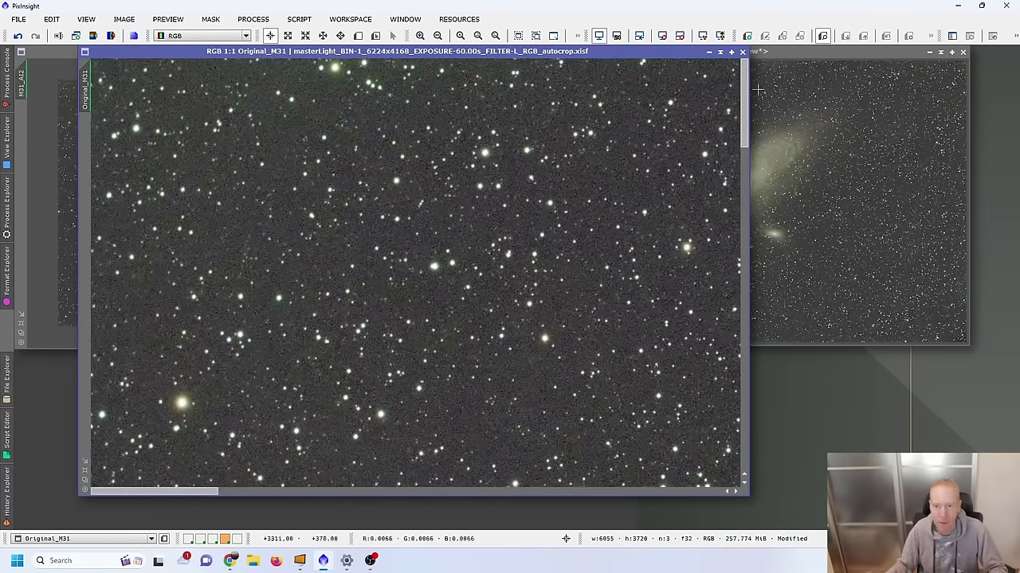
{"action": "left_click_drag", "start_coordinate": [744, 135], "coordinate": [726, 460]}
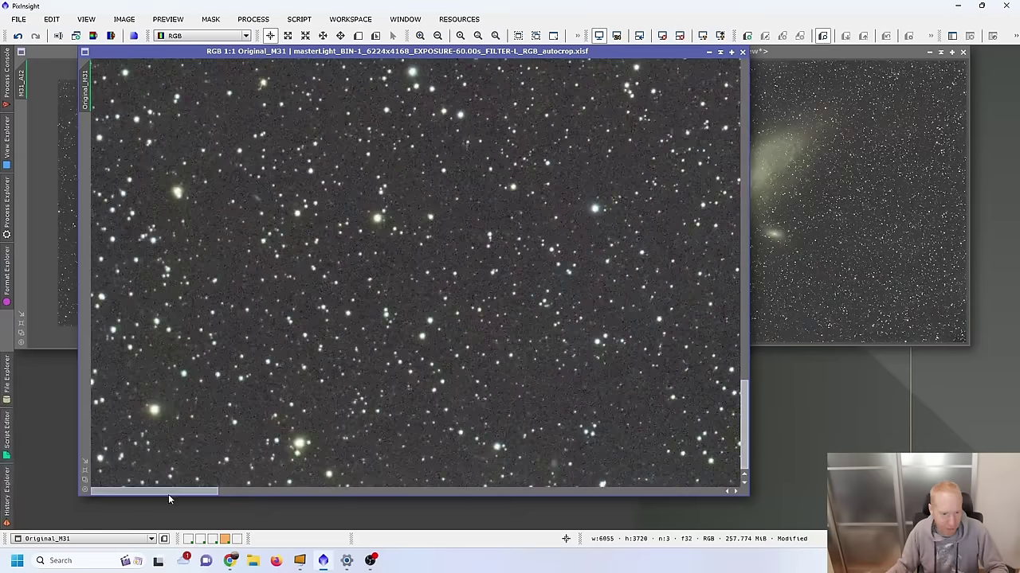
{"action": "left_click_drag", "start_coordinate": [148, 490], "coordinate": [205, 490]}
{"action": "key", "text": "ctrl+shift+z"}
{"action": "left_click", "coordinate": [708, 51]}
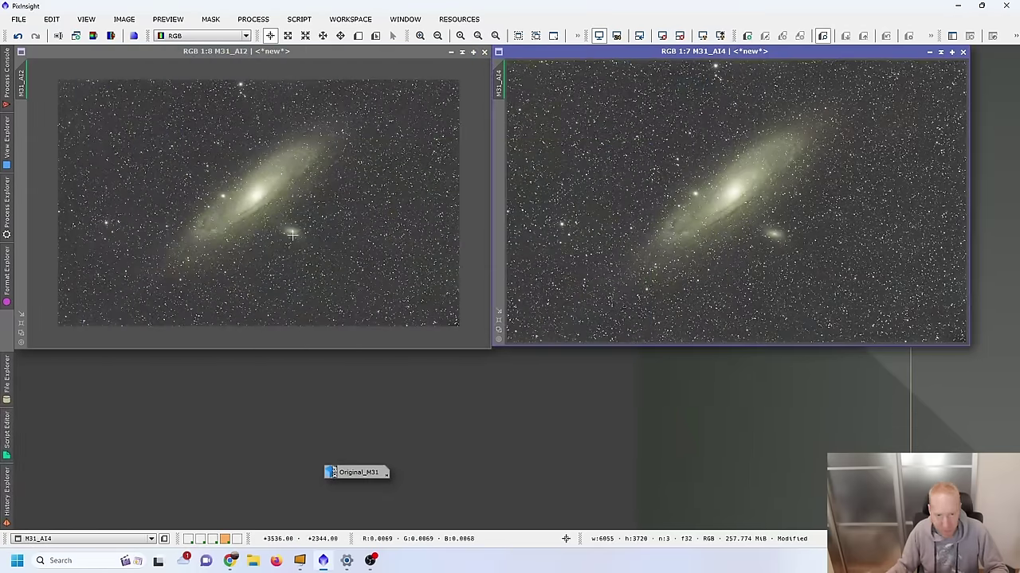
- Zoom M31_AI2 to 2:1 on the dust lane, copy that framing to M31_AI4, then zoom AI2 out
{"action": "scroll", "coordinate": [263, 209], "scroll_direction": "up", "scroll_amount": 7}
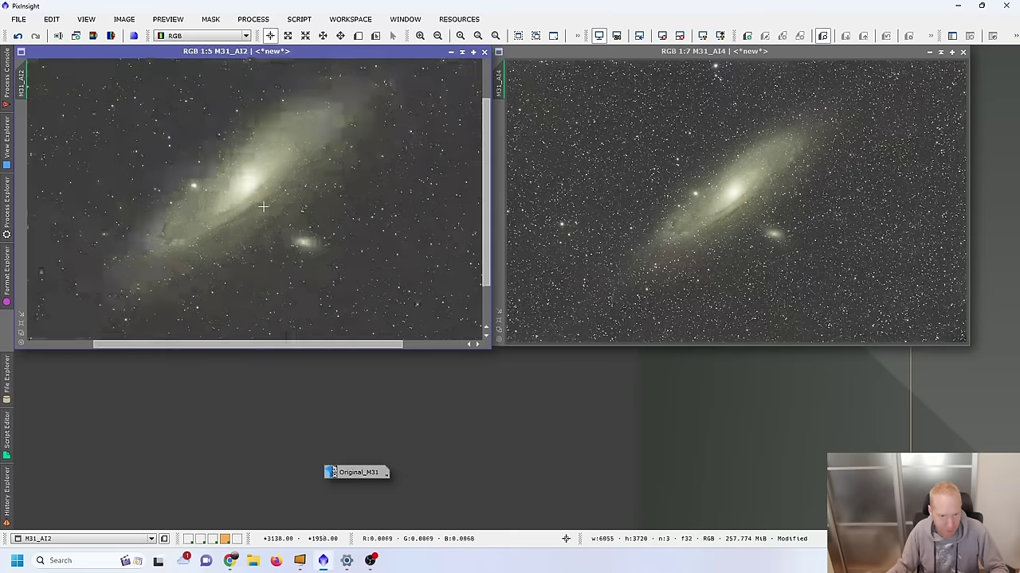
{"action": "scroll", "coordinate": [258, 204], "scroll_direction": "up", "scroll_amount": 1}
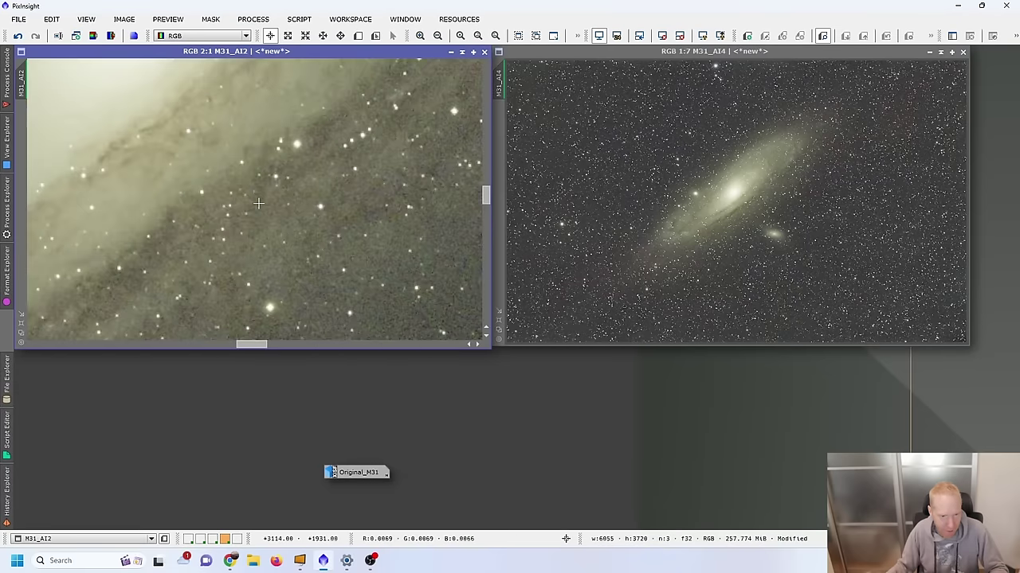
{"action": "left_click_drag", "start_coordinate": [24, 83], "coordinate": [501, 87]}
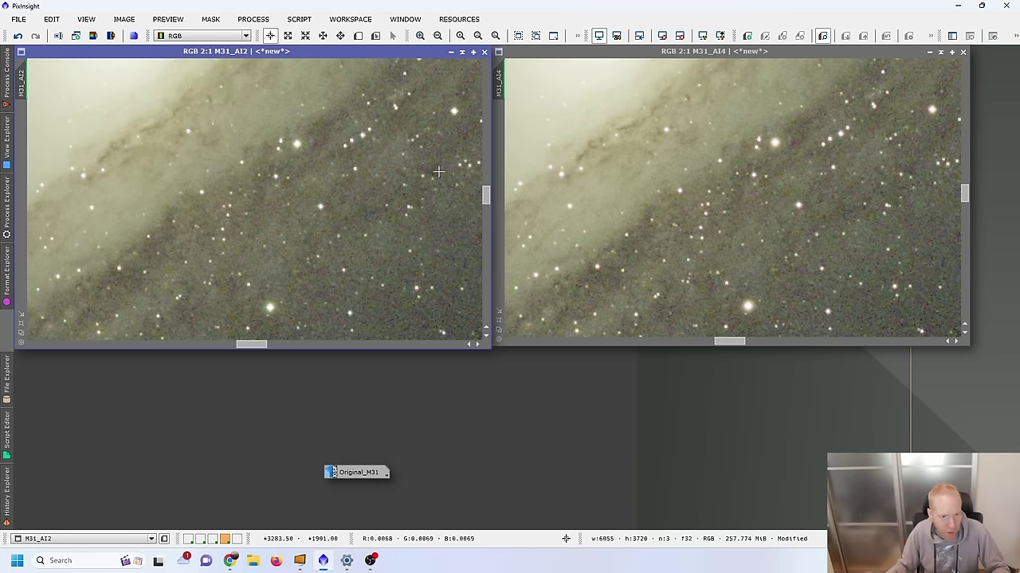
{"action": "scroll", "coordinate": [213, 205], "scroll_direction": "down", "scroll_amount": 4}
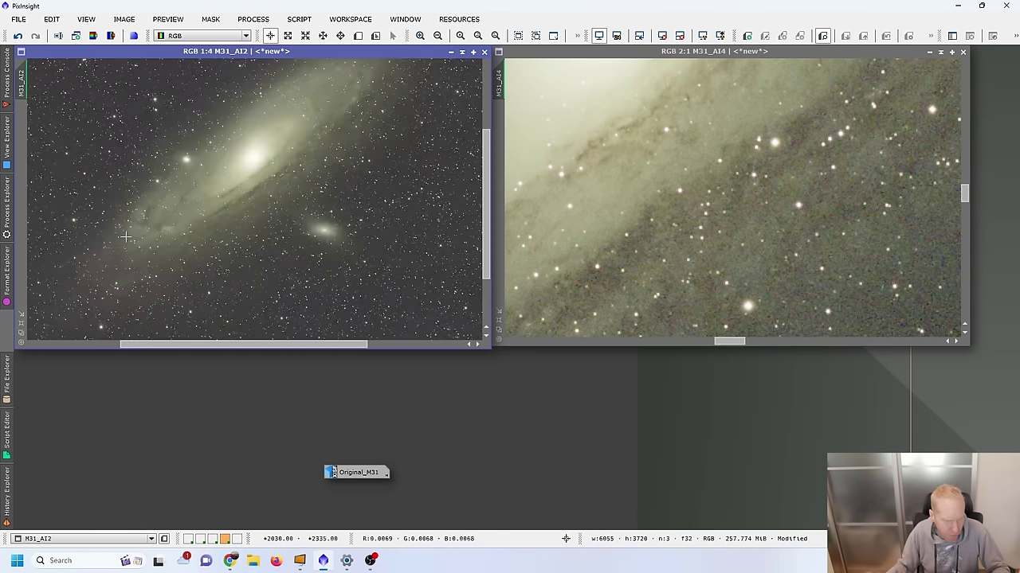
- Frame M31_AI2 at 1:1 on a new stretch of the arm, sync M31_AI4, and zoom AI4 to 4:1
{"action": "scroll", "coordinate": [125, 237], "scroll_direction": "up", "scroll_amount": 2}
{"action": "scroll", "coordinate": [418, 241], "scroll_direction": "down", "scroll_amount": 1}
{"action": "scroll", "coordinate": [418, 241], "scroll_direction": "up", "scroll_amount": 1}
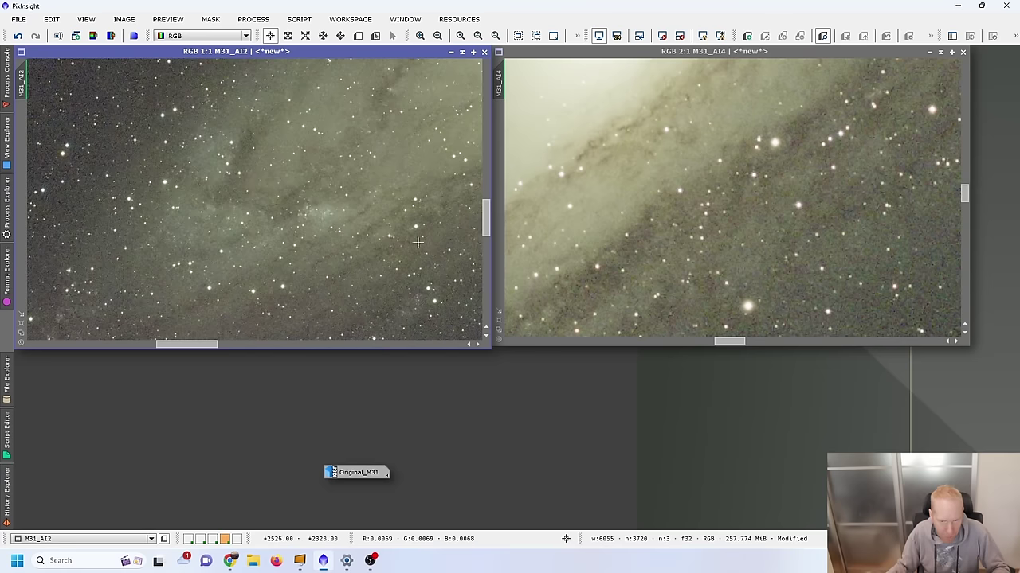
{"action": "left_click_drag", "start_coordinate": [489, 229], "coordinate": [489, 235]}
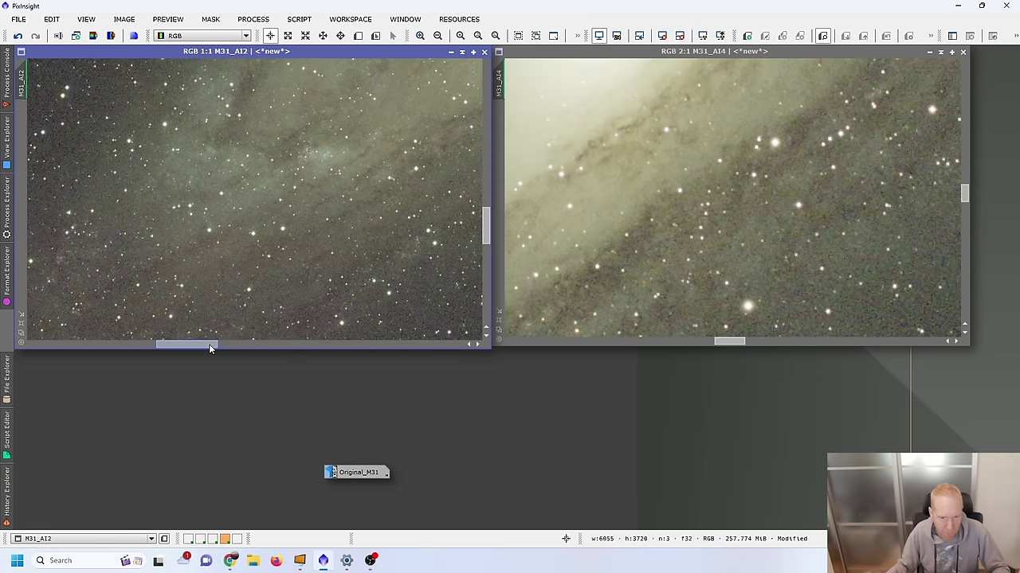
{"action": "left_click_drag", "start_coordinate": [210, 348], "coordinate": [217, 347]}
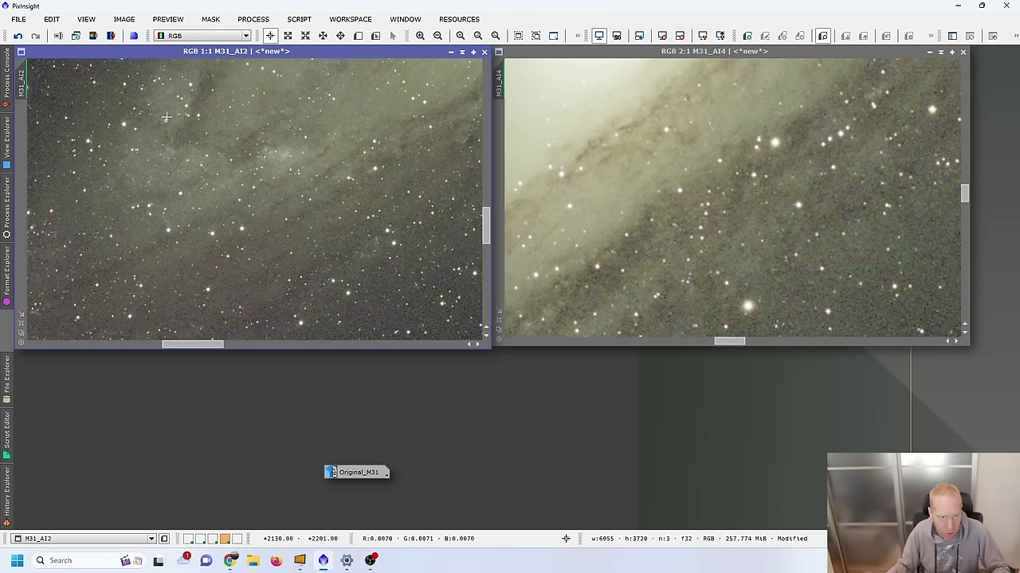
{"action": "left_click_drag", "start_coordinate": [22, 77], "coordinate": [501, 80]}
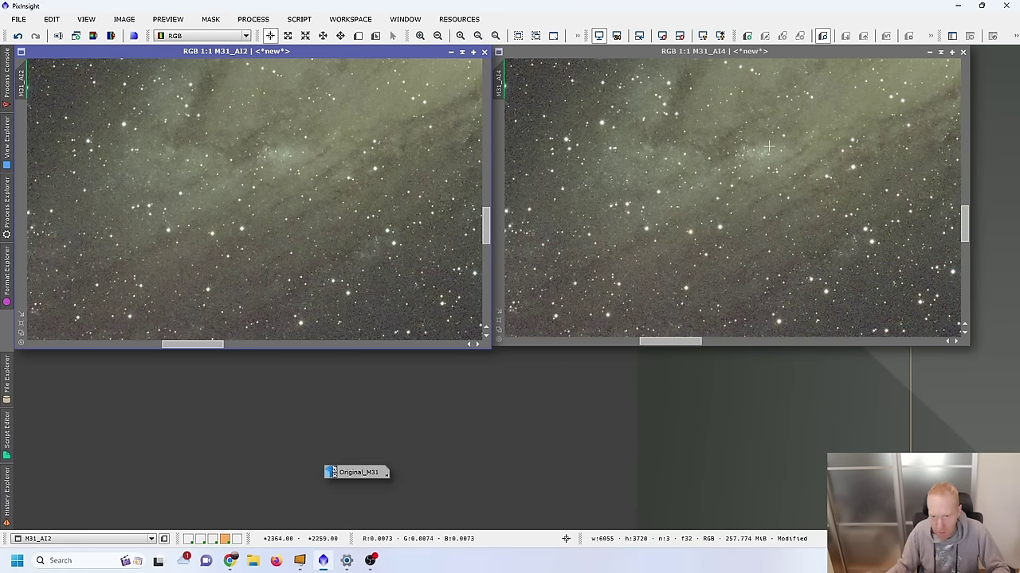
{"action": "scroll", "coordinate": [768, 147], "scroll_direction": "up", "scroll_amount": 3}
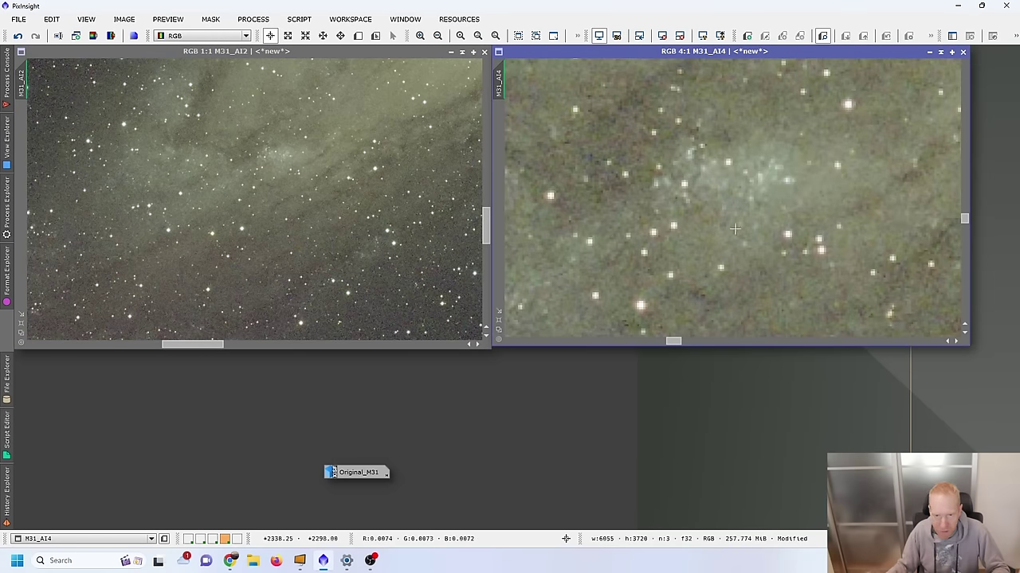
- Copy M31_AI4's 4:1 star-cloud close-up onto M31_AI2, then zoom AI2 out to the whole galaxy
{"action": "left_click_drag", "start_coordinate": [501, 78], "coordinate": [23, 80]}
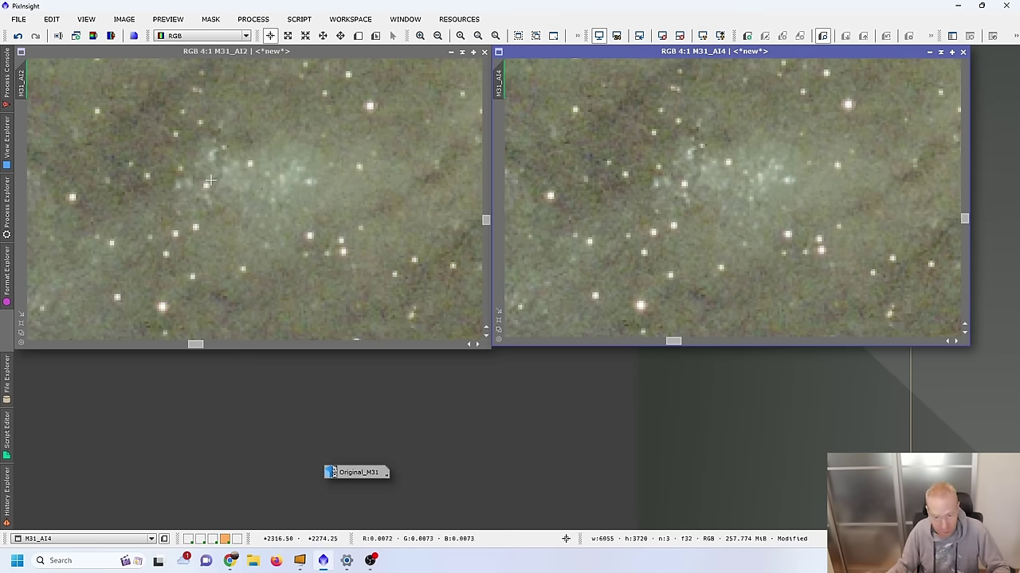
{"action": "scroll", "coordinate": [219, 191], "scroll_direction": "down", "scroll_amount": 8}
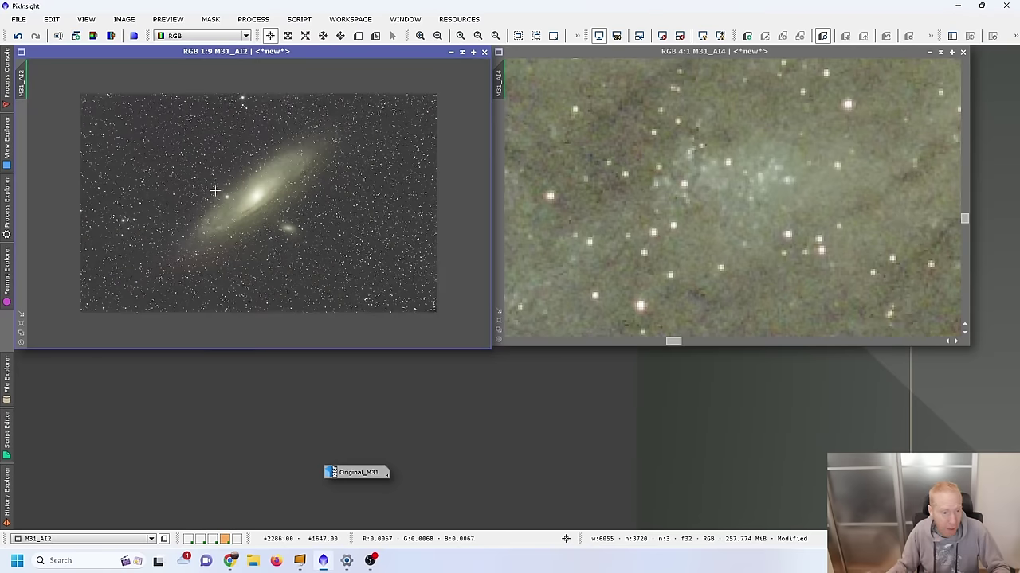
- Zoom M31_AI2 to 3:1 on a background sky patch and match M31_AI4 to it
{"action": "scroll", "coordinate": [172, 134], "scroll_direction": "up", "scroll_amount": 3}
{"action": "scroll", "coordinate": [66, 78], "scroll_direction": "up", "scroll_amount": 3}
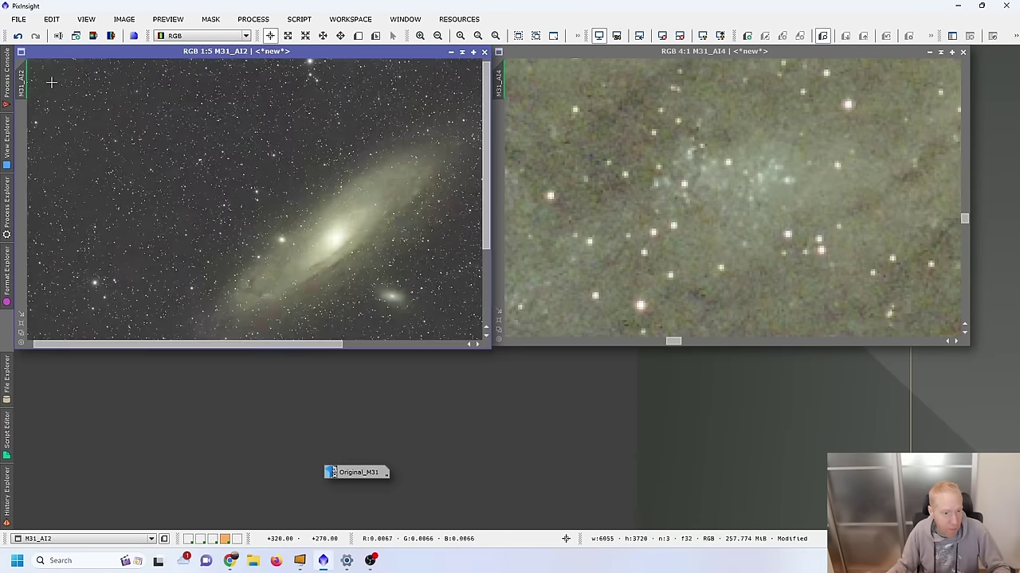
{"action": "scroll", "coordinate": [65, 78], "scroll_direction": "up", "scroll_amount": 3}
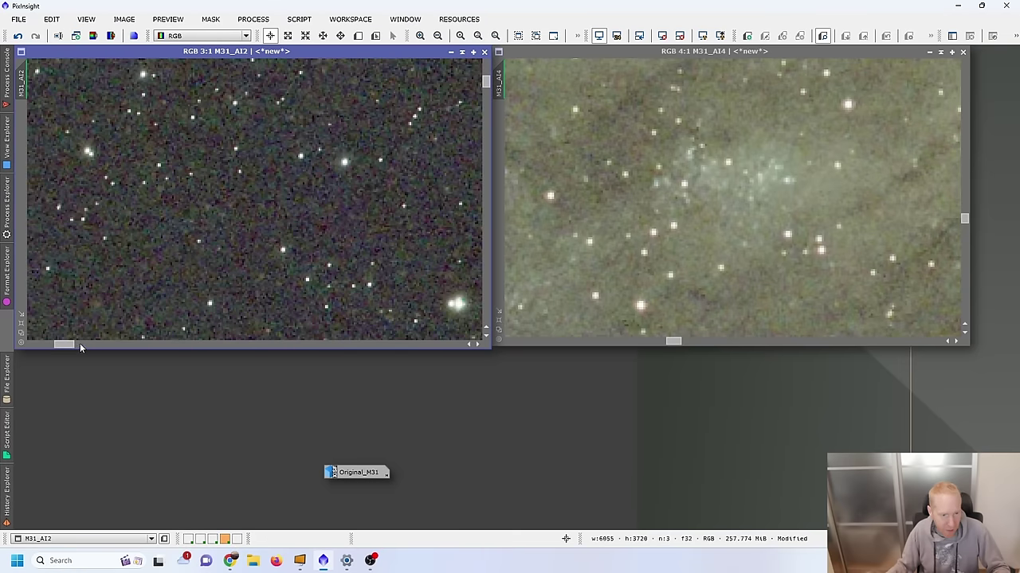
{"action": "left_click_drag", "start_coordinate": [79, 343], "coordinate": [32, 344]}
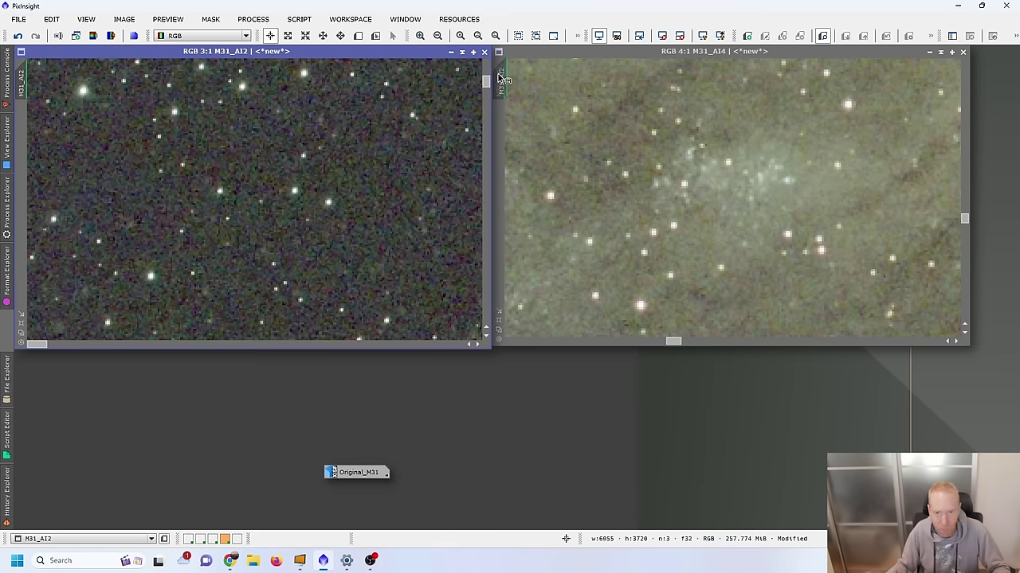
{"action": "left_click_drag", "start_coordinate": [501, 78], "coordinate": [509, 80]}
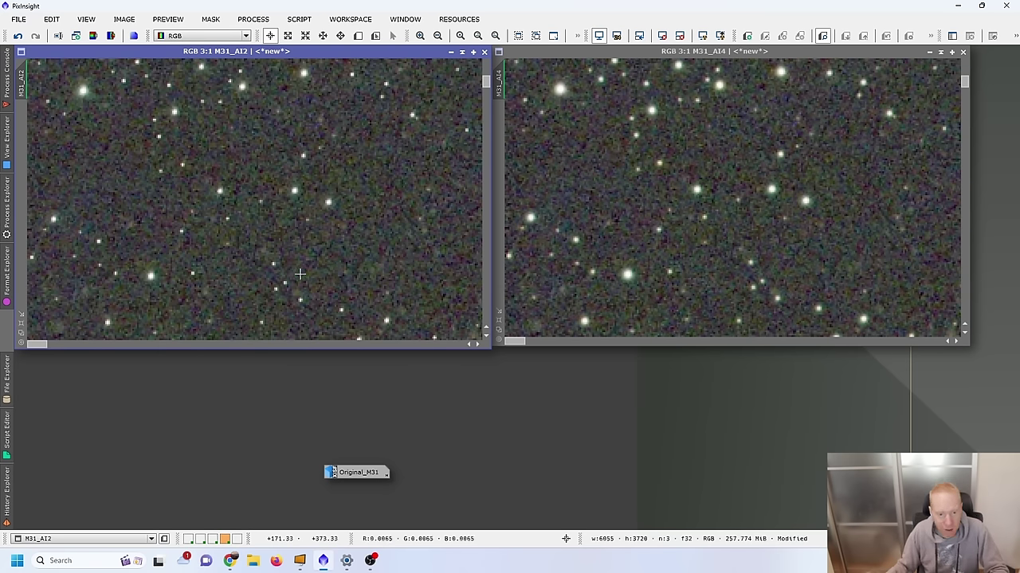
- Drop M31_AI2 to 2:1 on a nearby star field and sync M31_AI4 to it
{"action": "scroll", "coordinate": [363, 306], "scroll_direction": "down", "scroll_amount": 1}
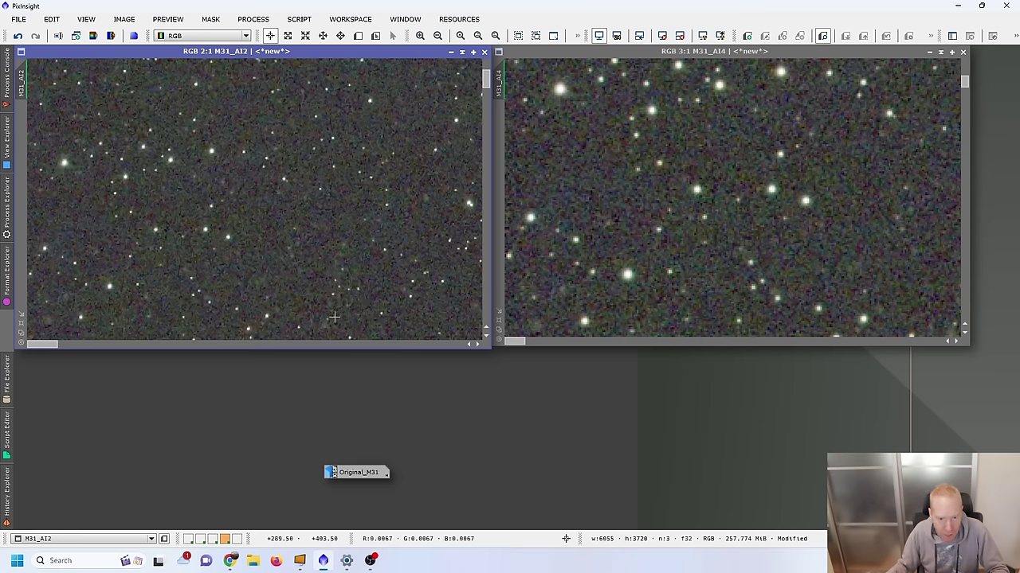
{"action": "left_click_drag", "start_coordinate": [55, 344], "coordinate": [62, 345]}
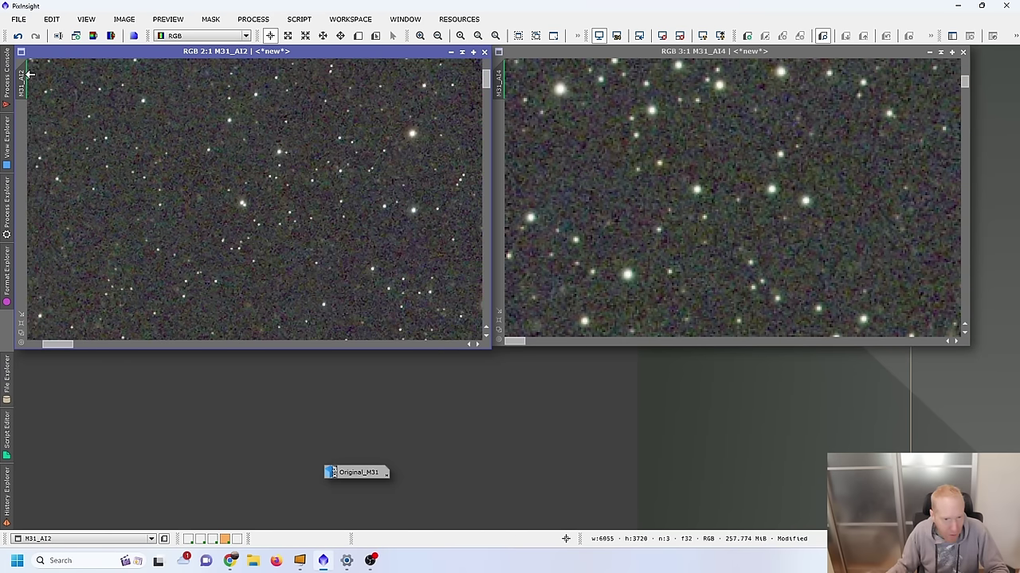
{"action": "left_click_drag", "start_coordinate": [515, 86], "coordinate": [510, 84]}
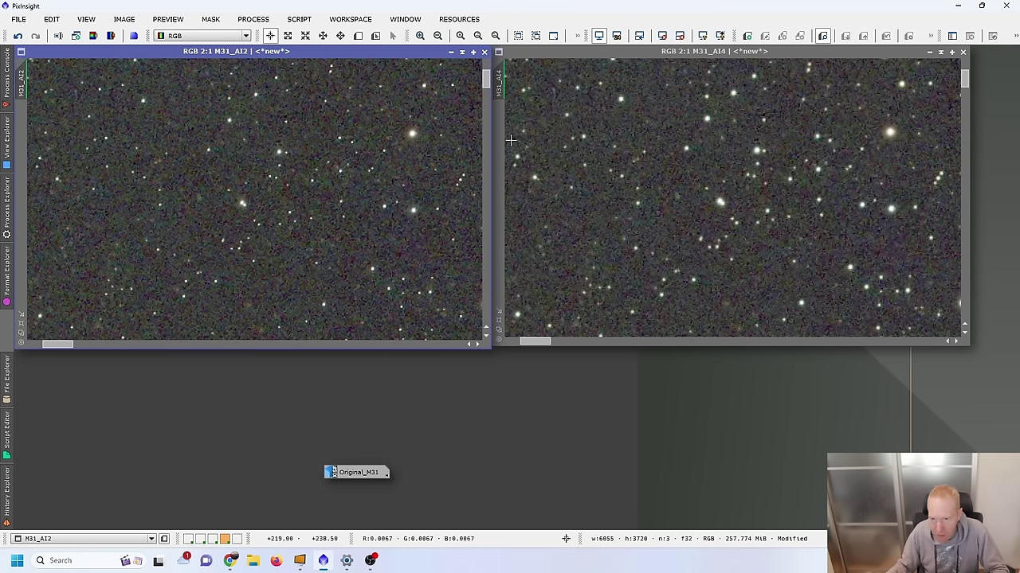